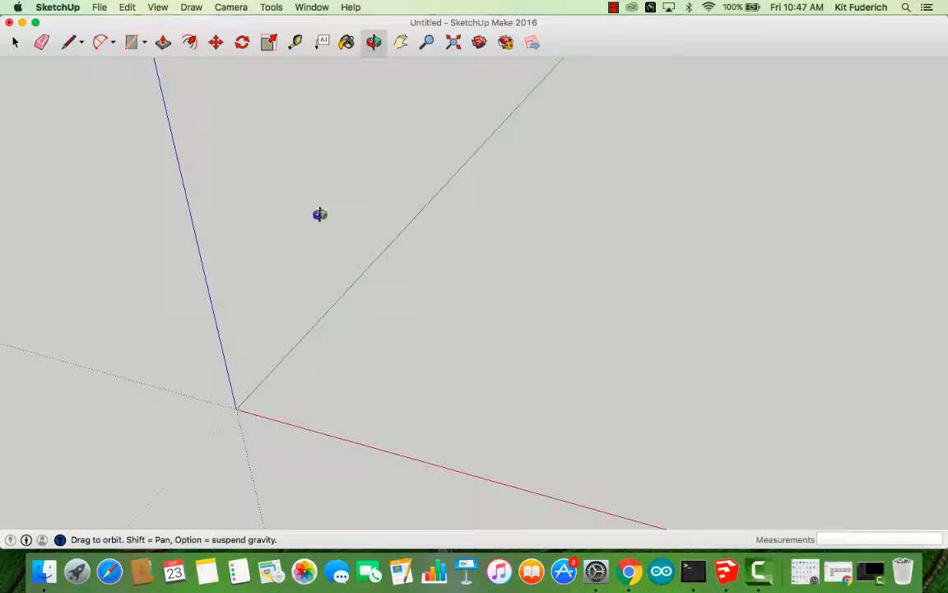
Draw a rectangle of about 1301 × 3033 mm on the ground from the origin
left_click_drag(320, 214, 151, 64)
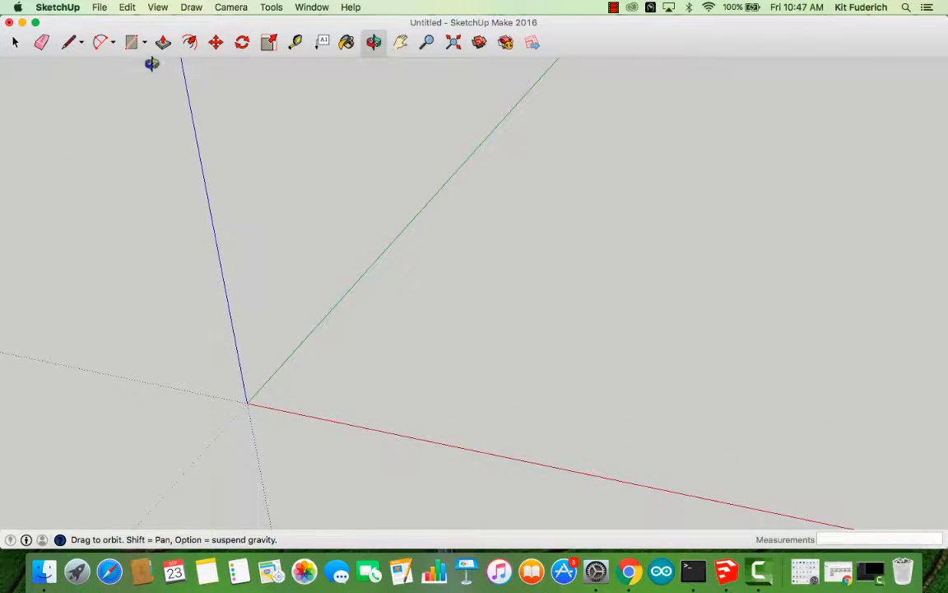
left_click_drag(302, 298, 231, 331)
left_click(131, 43)
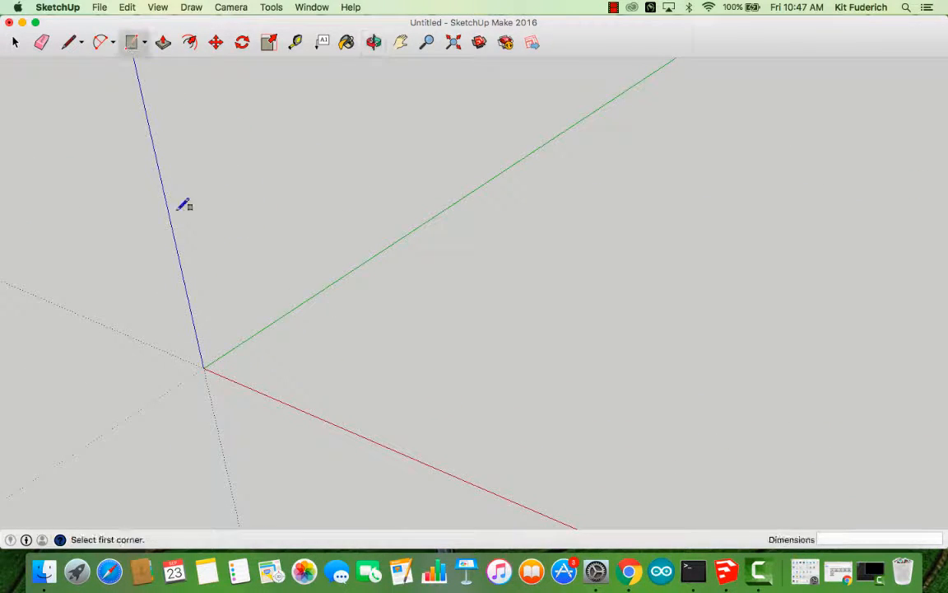
left_click(204, 367)
left_click(400, 300)
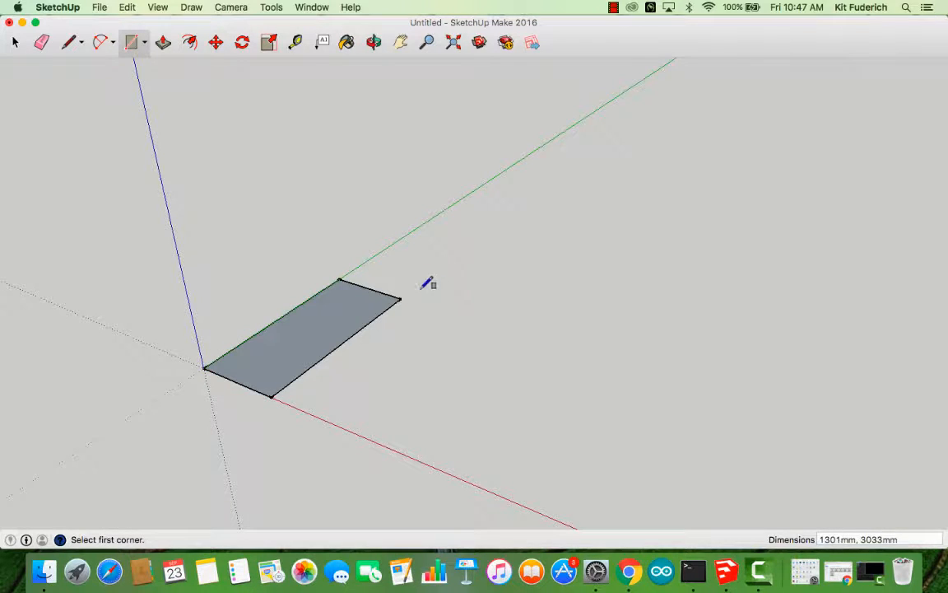
Push/Pull the rectangle upward about 1069 mm into a box
left_click(163, 43)
left_click(329, 345)
left_click(309, 268)
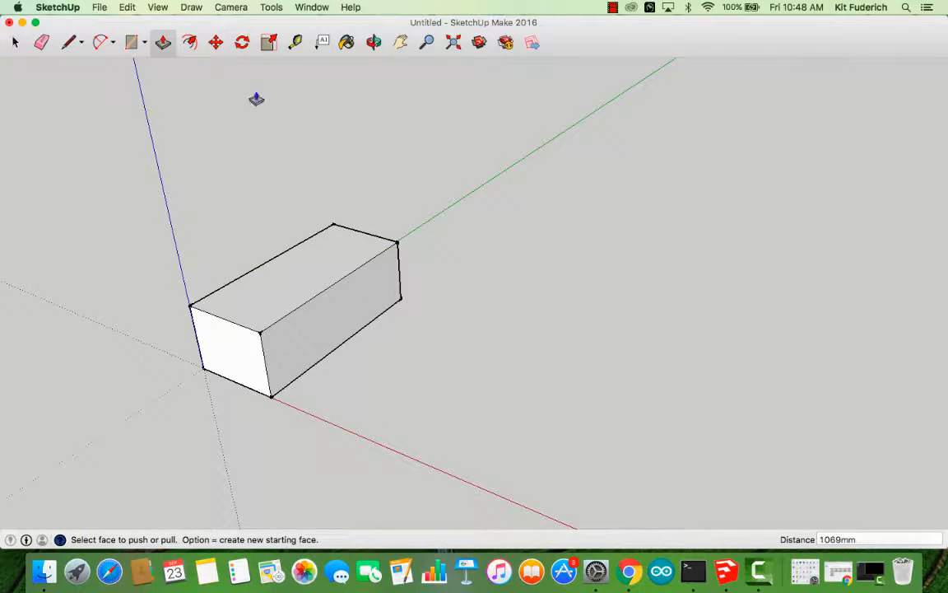
left_click(347, 42)
left_click(374, 42)
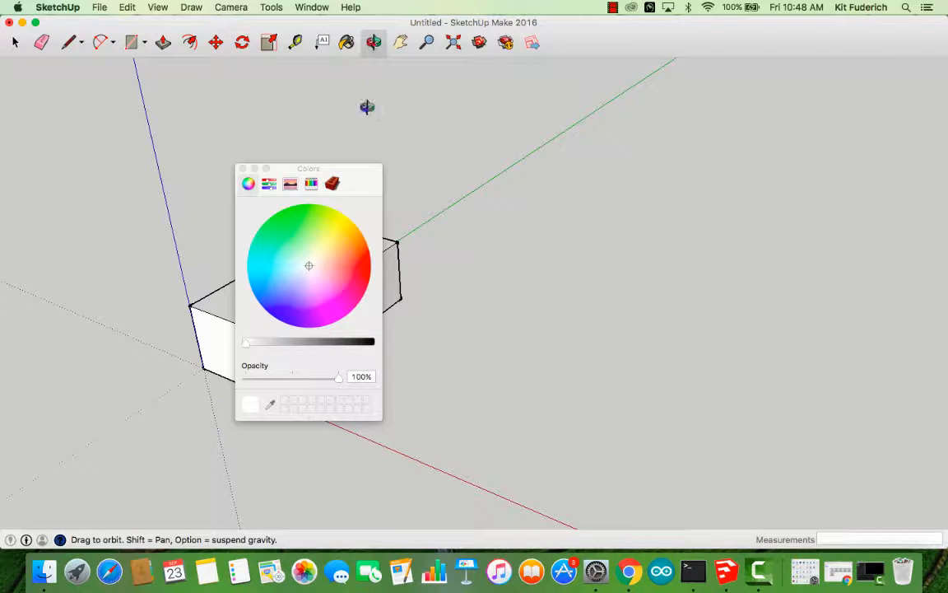
left_click(243, 169)
left_click_drag(236, 268, 292, 294)
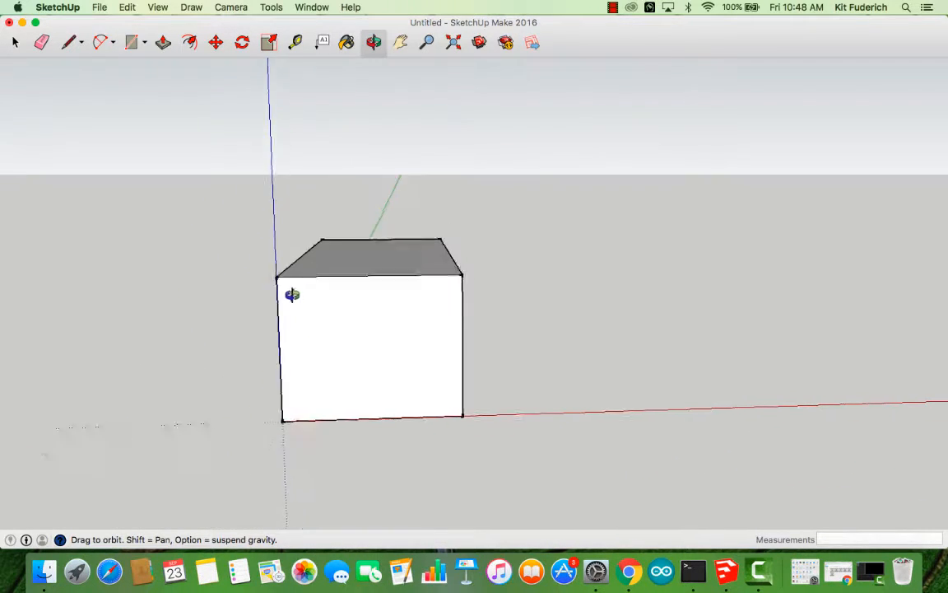
left_click_drag(346, 243, 343, 298)
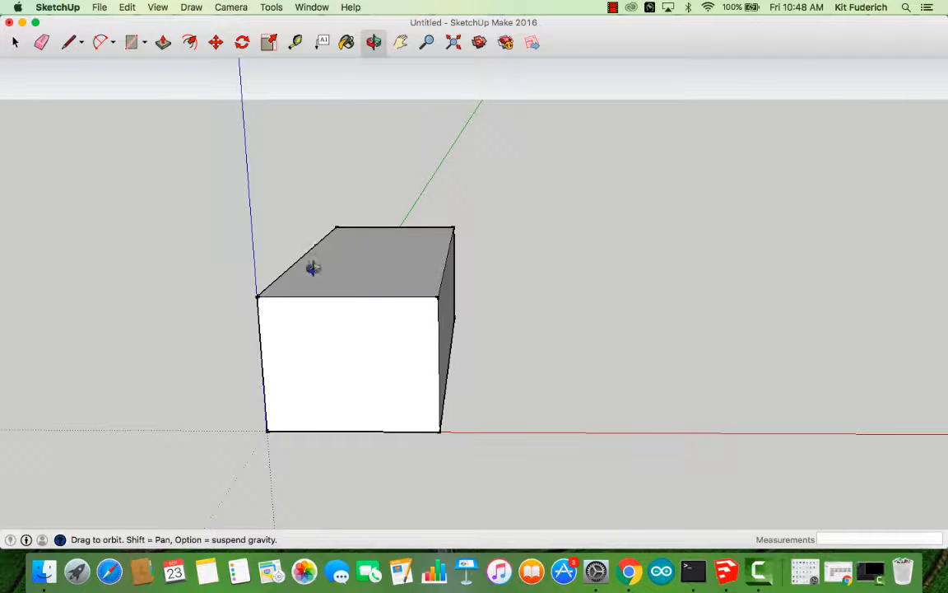
left_click_drag(313, 266, 216, 252)
left_click(127, 8)
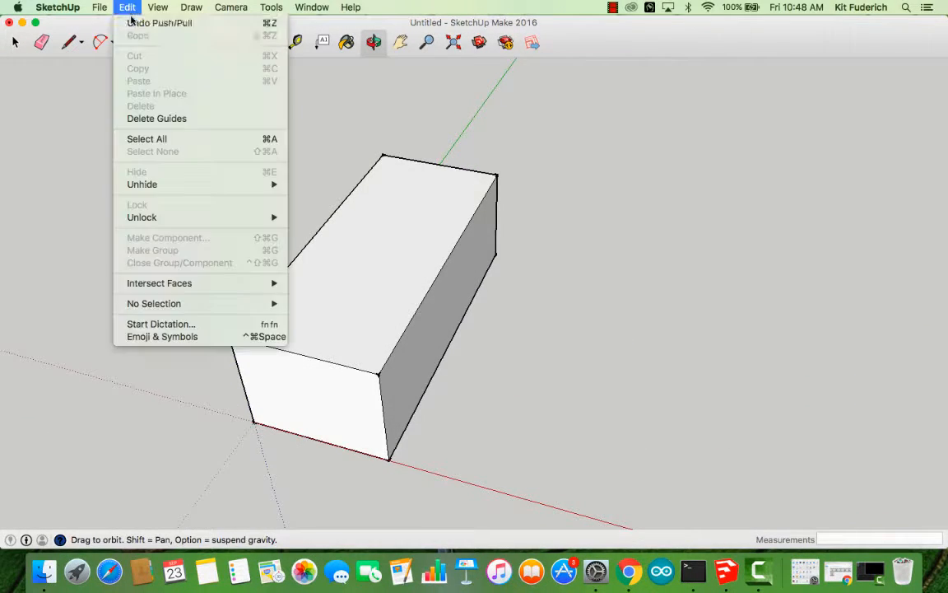
left_click(89, 18)
left_click(94, 8)
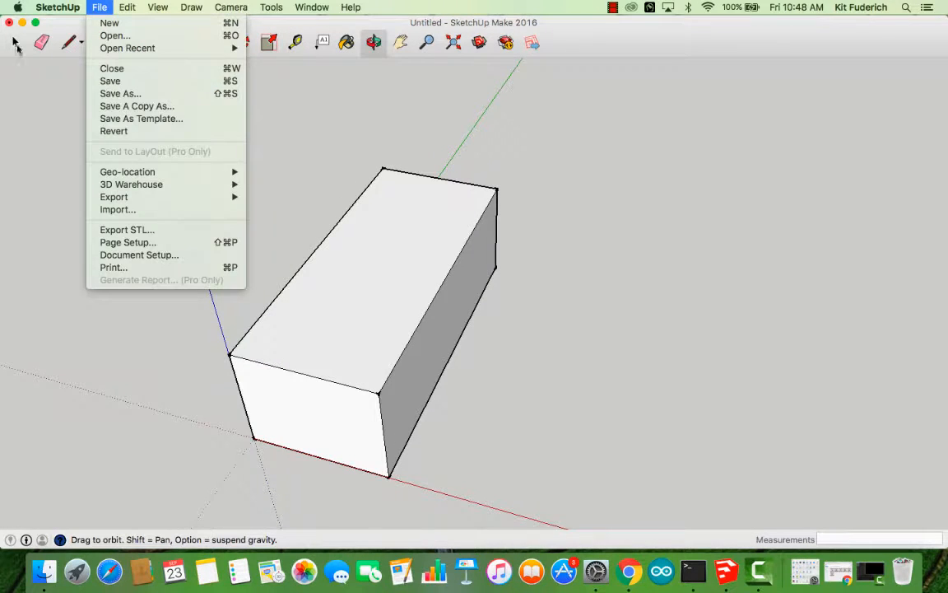
left_click(17, 44)
Select the entire box and delete it
left_click_drag(99, 112, 3, 230)
left_click(14, 42)
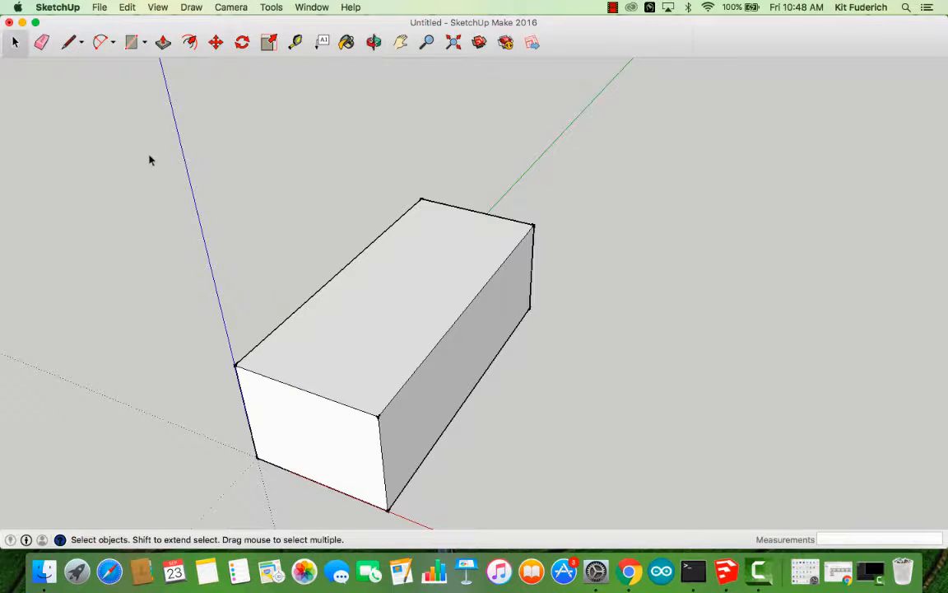
left_click_drag(116, 137, 701, 467)
key("Delete")
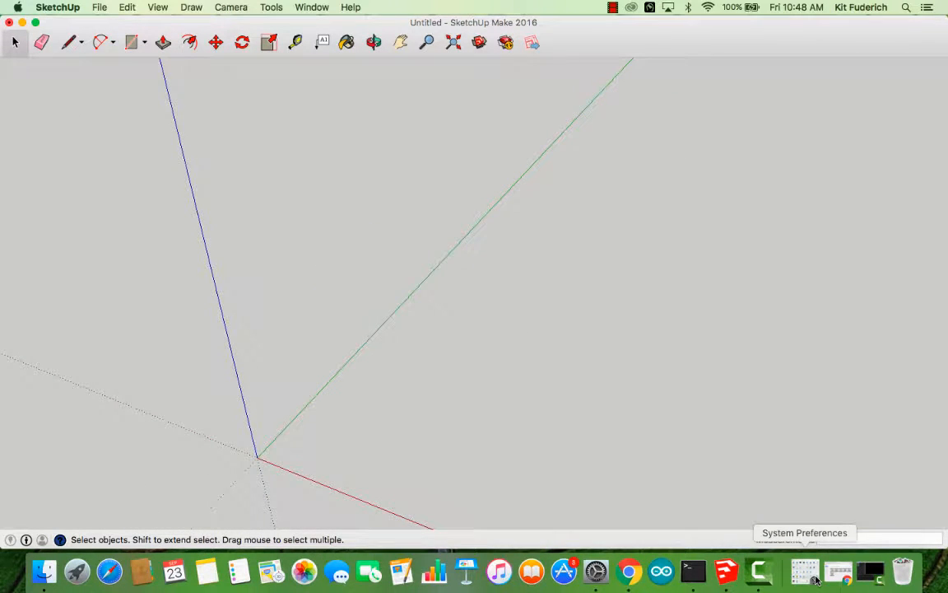
Draw a square of about 356 × 356 mm on the ground with one corner at the origin
left_click(145, 45)
left_click(165, 63)
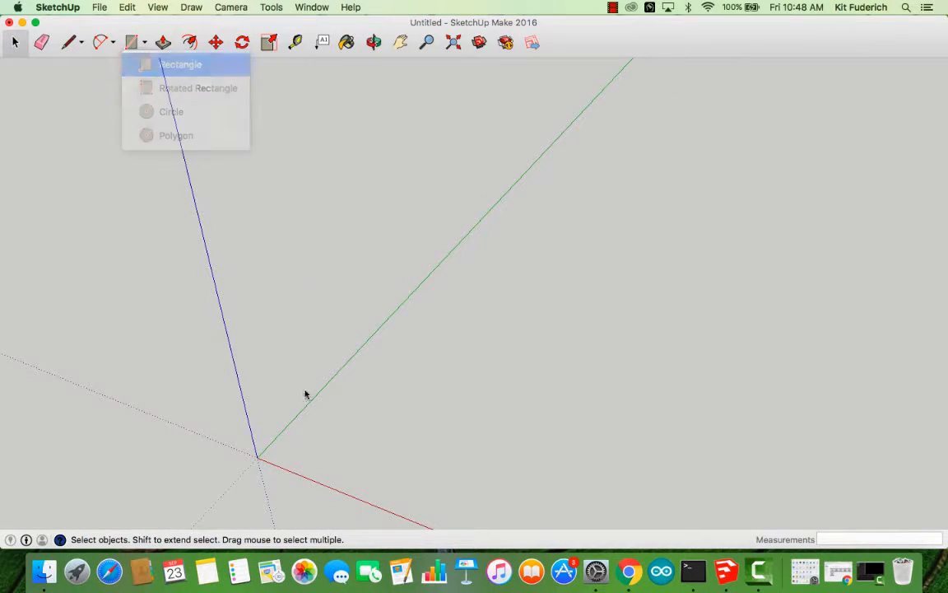
left_click(257, 457)
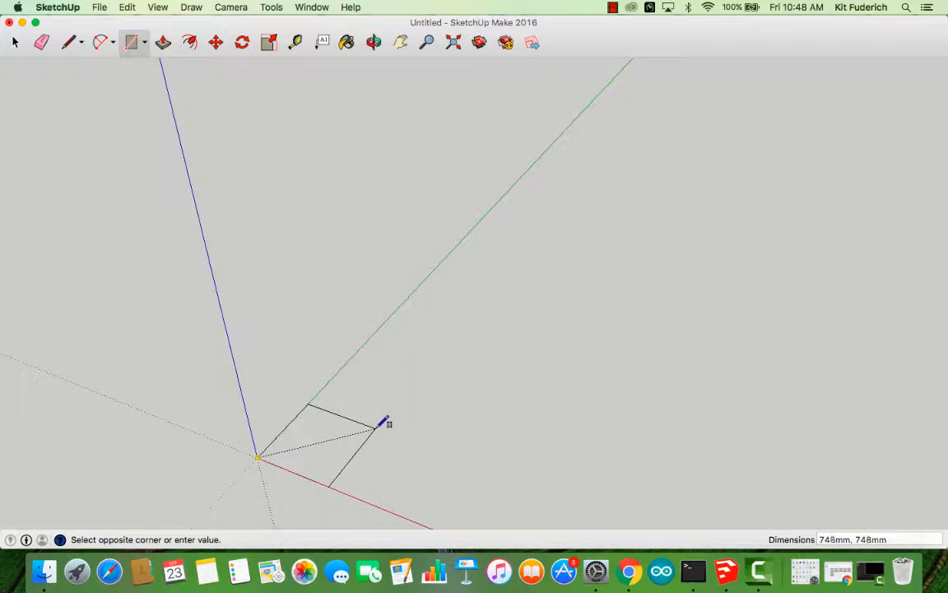
left_click(322, 437)
Push/Pull the square upward about 278 mm into a block
scroll(305, 449, "up", 3)
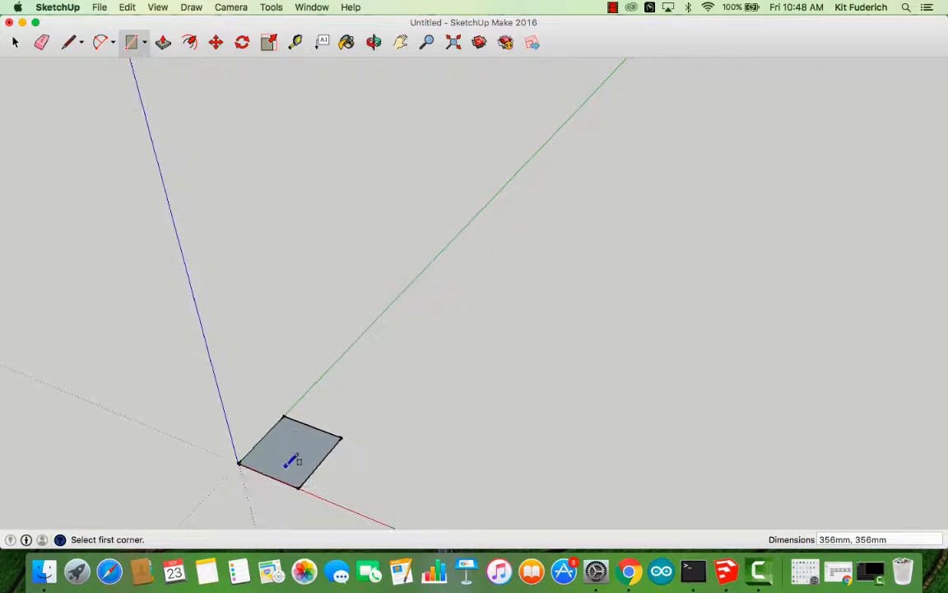
left_click(162, 42)
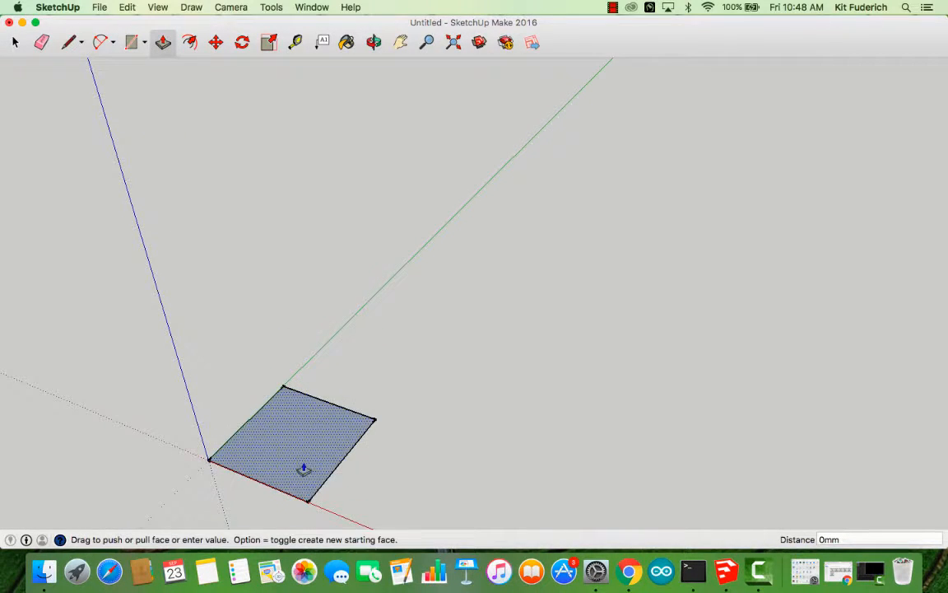
left_click_drag(303, 470, 282, 398)
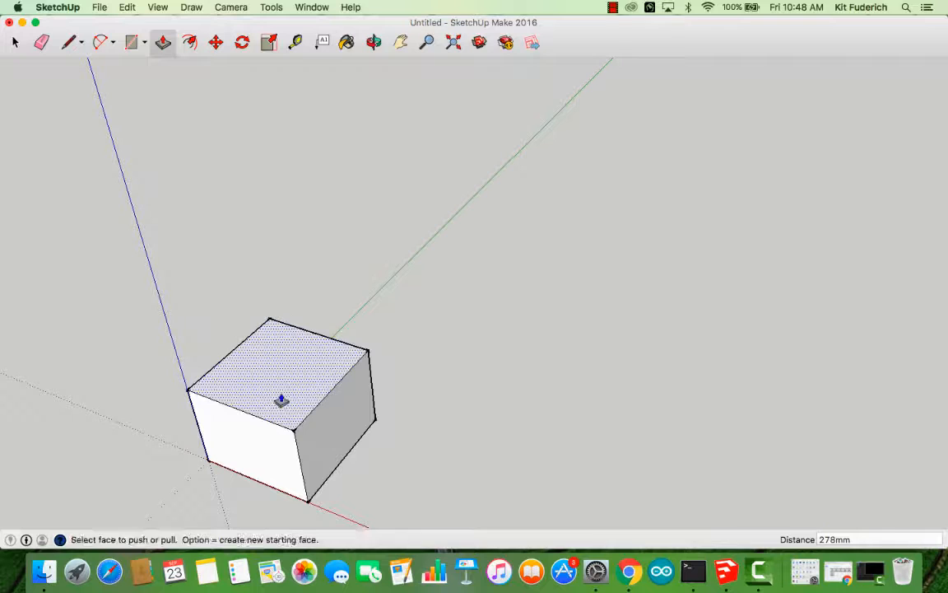
Draw two 150 mm lines from the front face's upper-left corner, one down the vertical edge and one along the top edge
left_click(374, 42)
left_click_drag(416, 140, 296, 385)
left_click(69, 42)
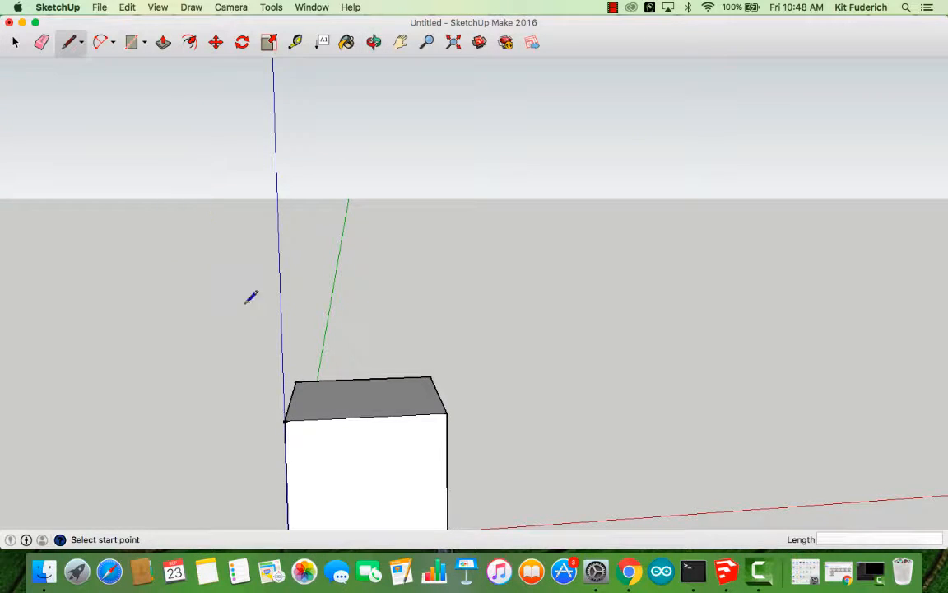
left_click(285, 419)
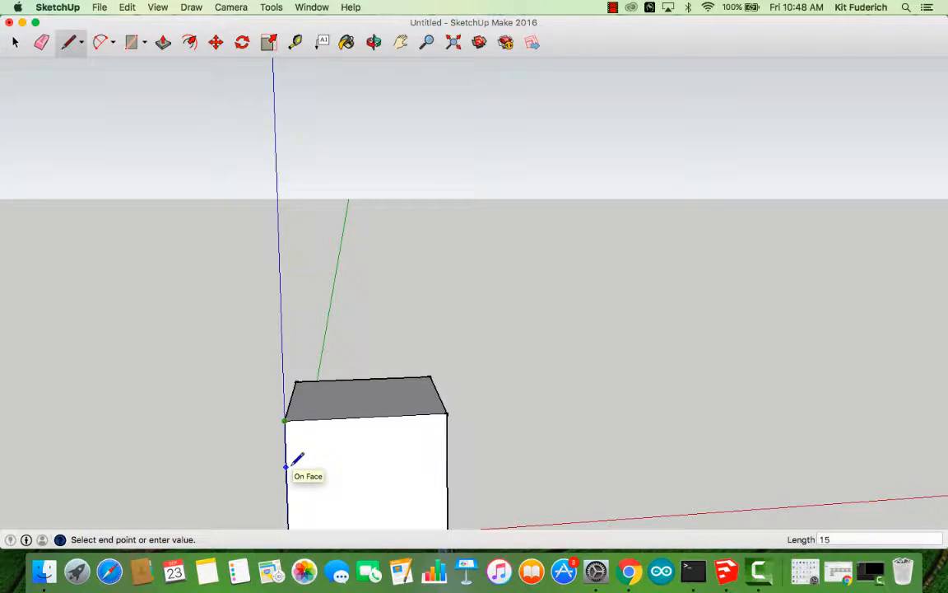
key("Return")
left_click(285, 420)
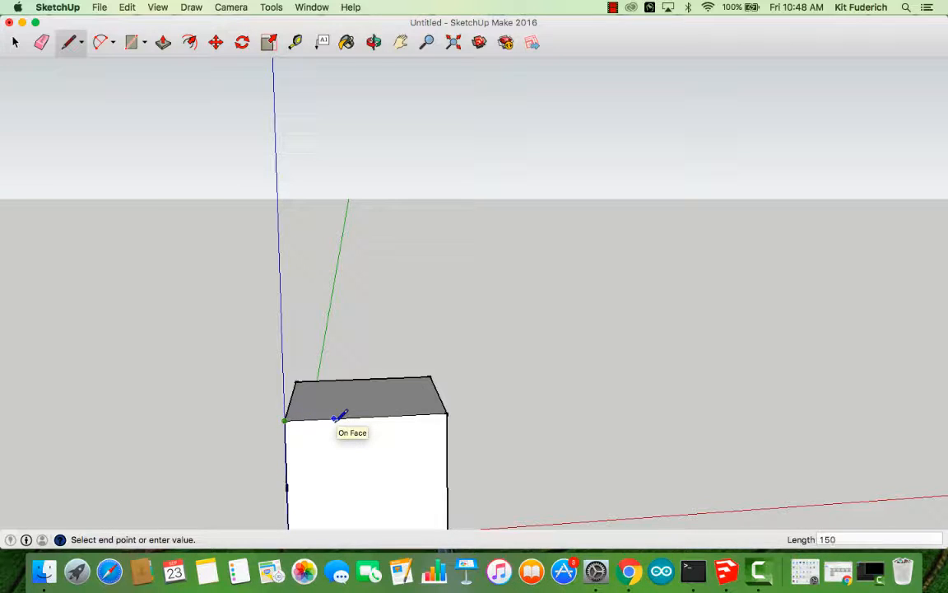
key("Escape")
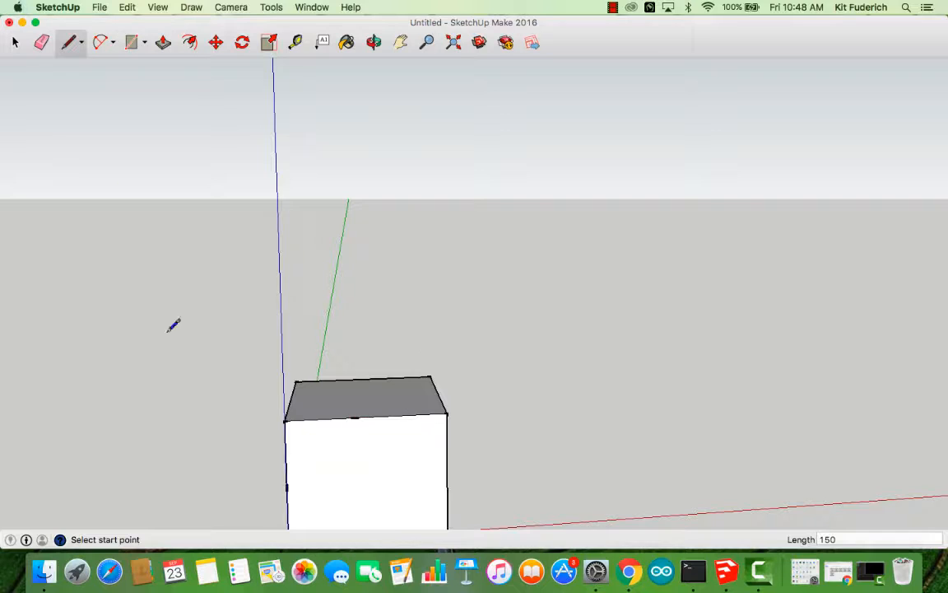
Draw a 2 Point Arc with a 150 mm radius on the front face, joining the ends of the two 150 mm lines
scroll(296, 448, "down", 3)
scroll(296, 449, "up", 2)
left_click(101, 45)
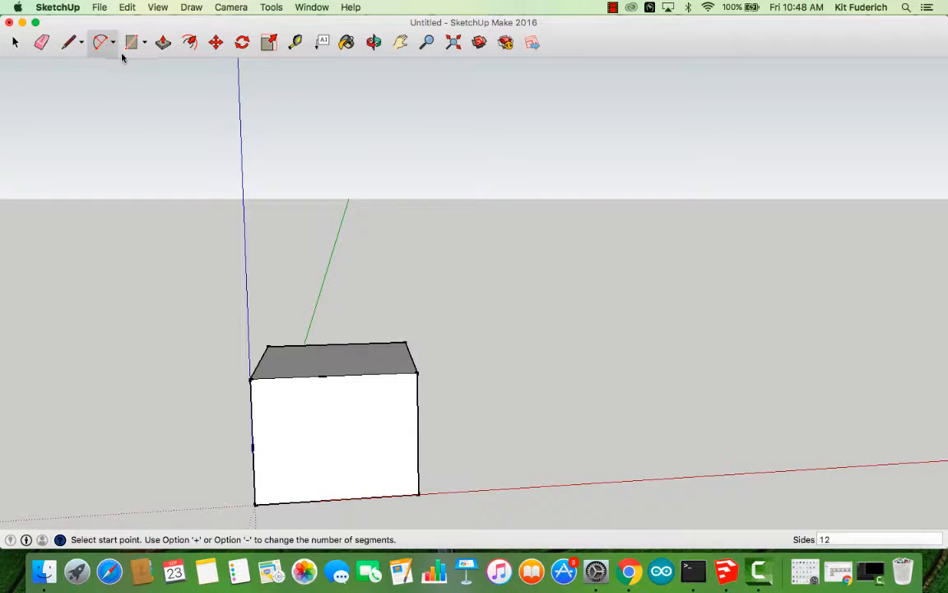
left_click(112, 45)
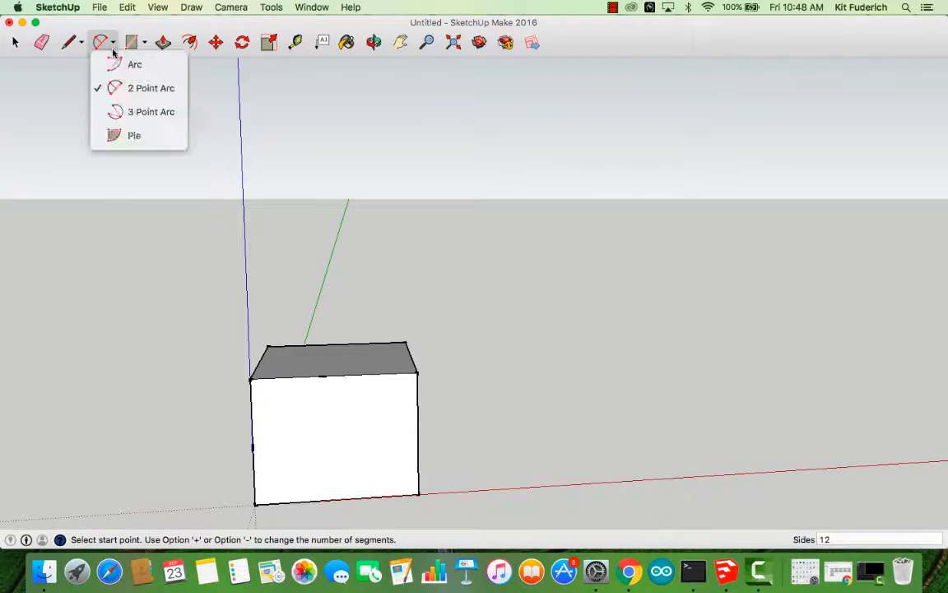
left_click(252, 447)
left_click(323, 377)
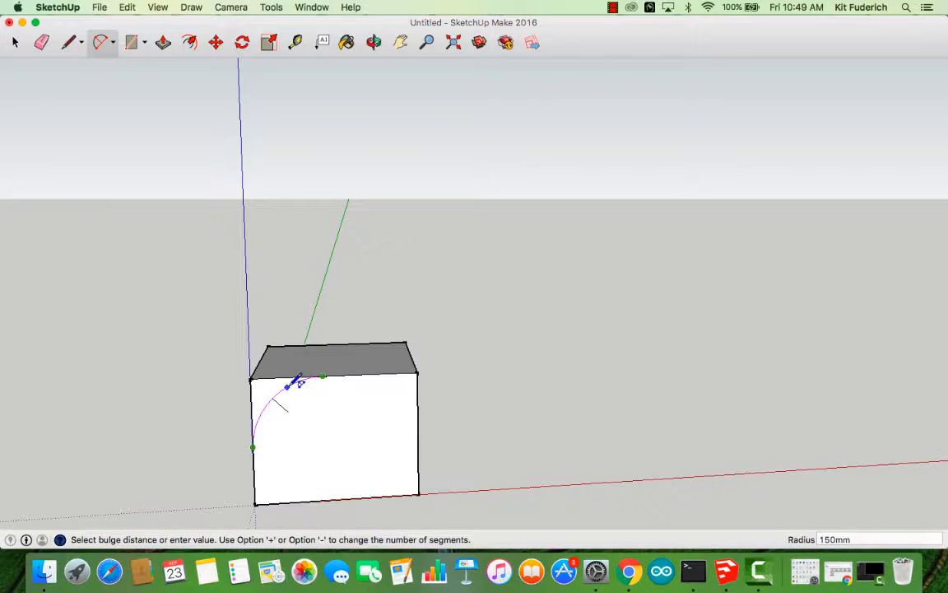
left_click(297, 380)
Round the block's left and back top edges by running Follow Me on the corner face outside the arc, with those edges as the path
left_click(373, 42)
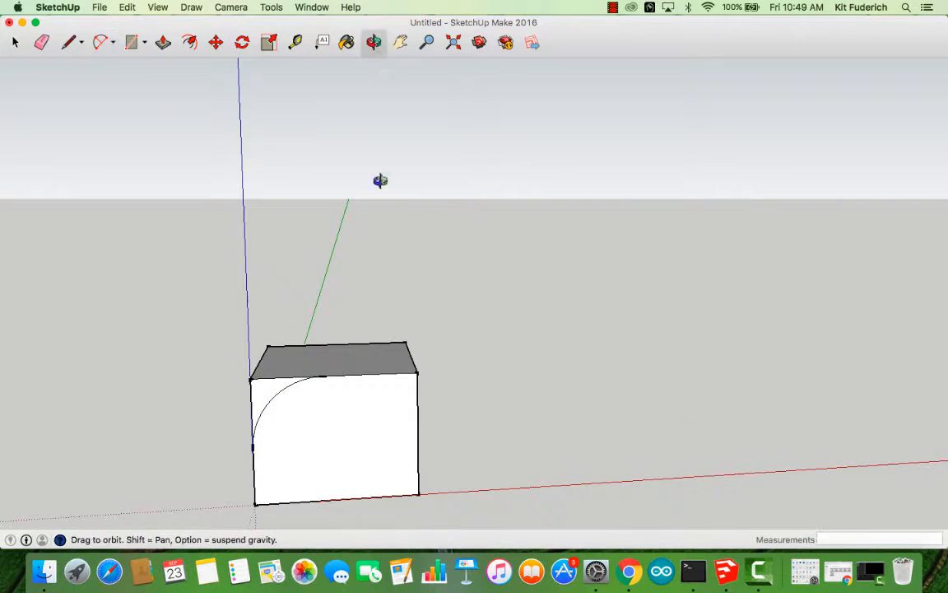
left_click_drag(381, 180, 356, 307)
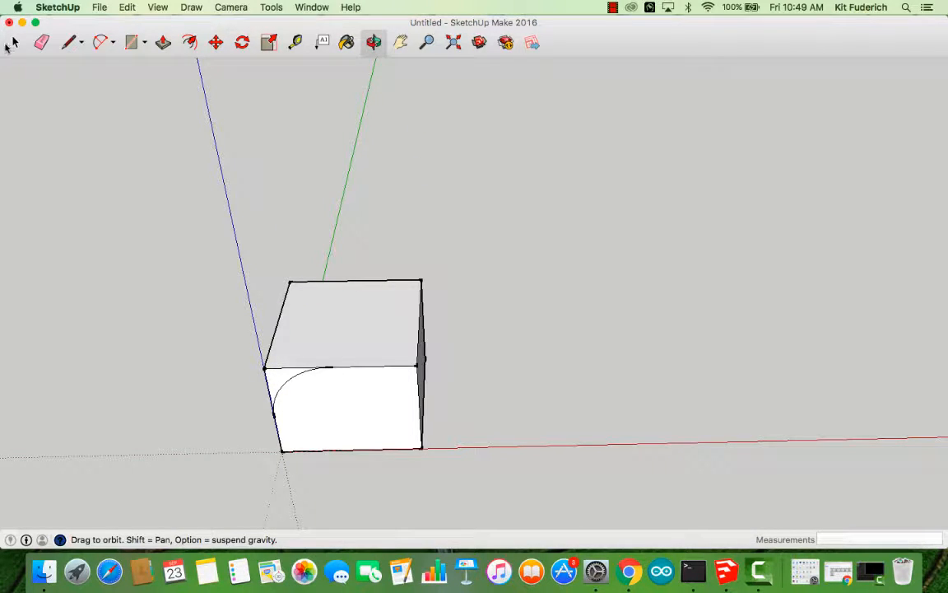
left_click(16, 44)
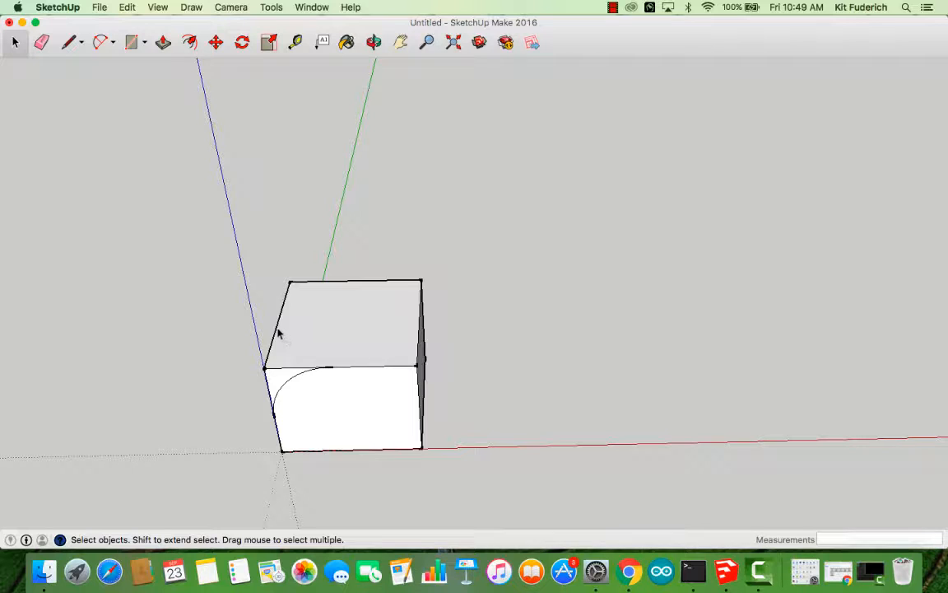
left_click(374, 282)
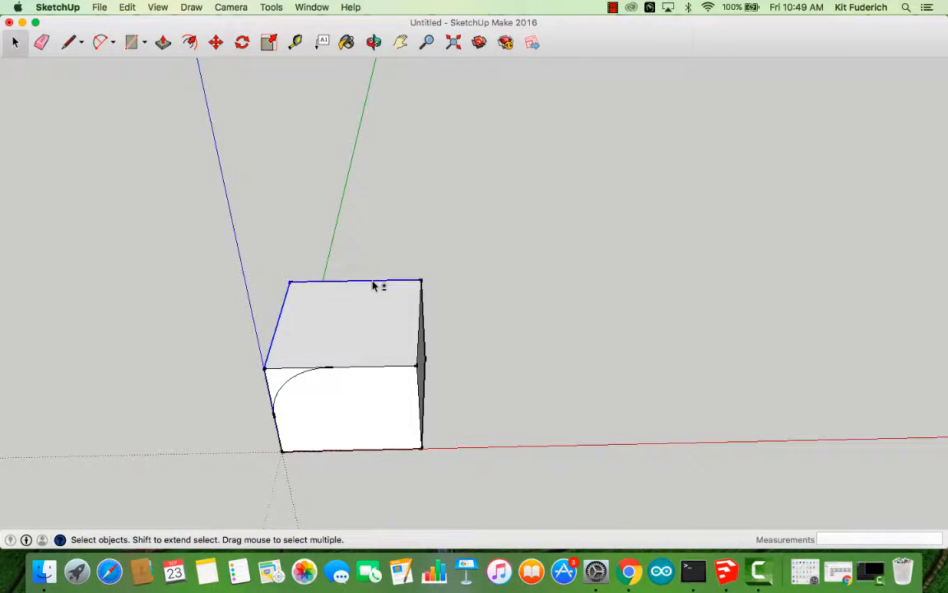
left_click(277, 8)
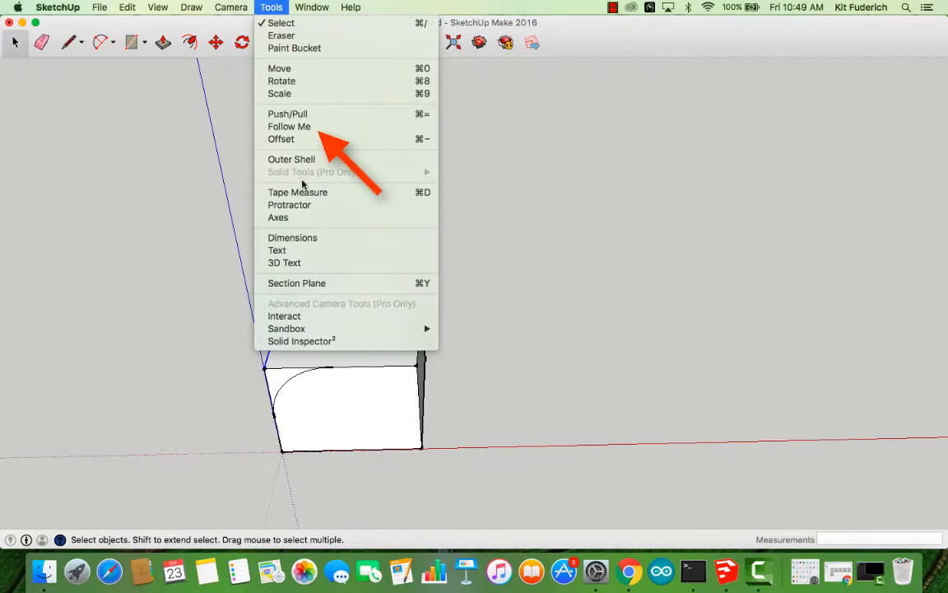
left_click(308, 130)
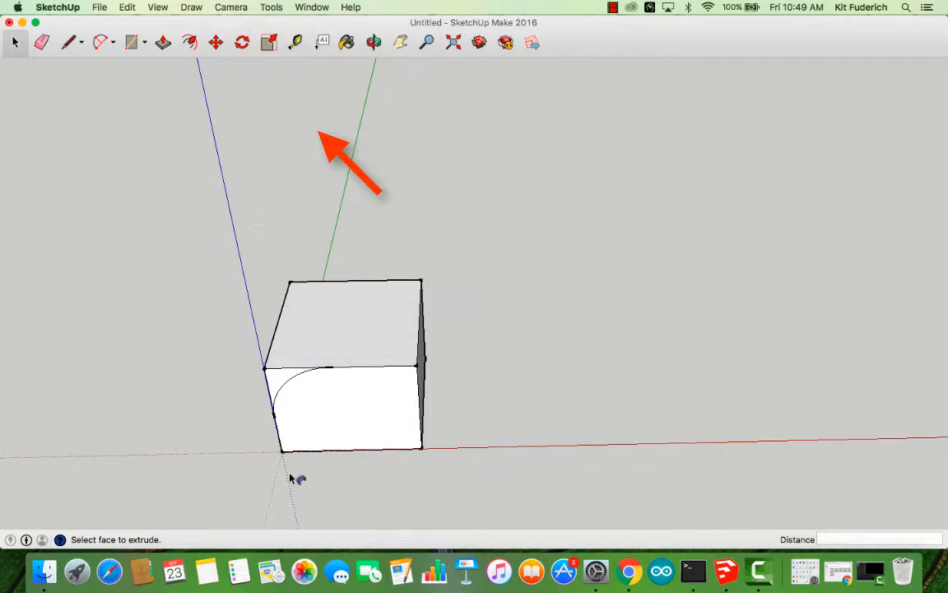
left_click(287, 387)
Select the entire rounded block and make it a component named soapcorner
left_click(373, 42)
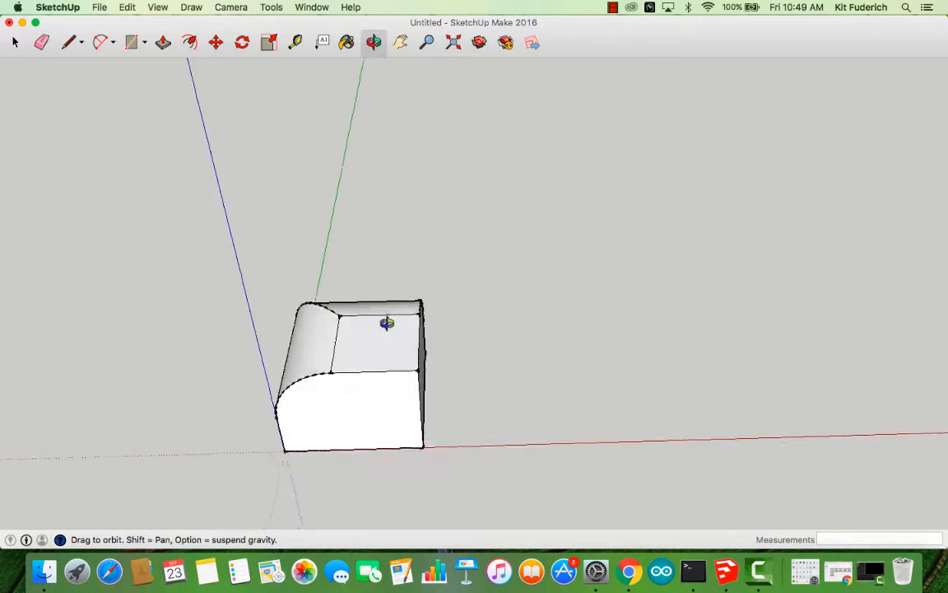
left_click_drag(385, 322, 387, 380)
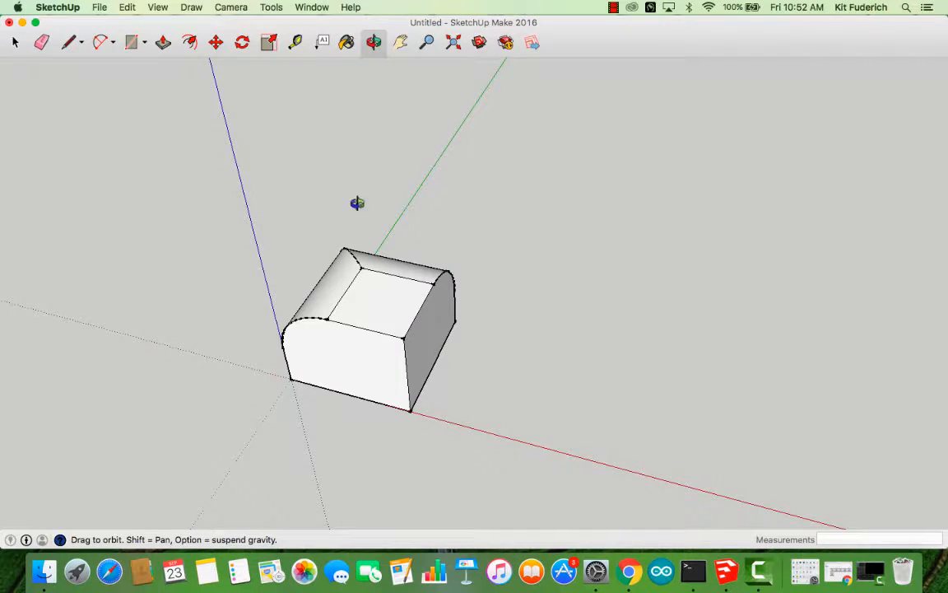
left_click_drag(283, 240, 294, 280)
left_click(15, 46)
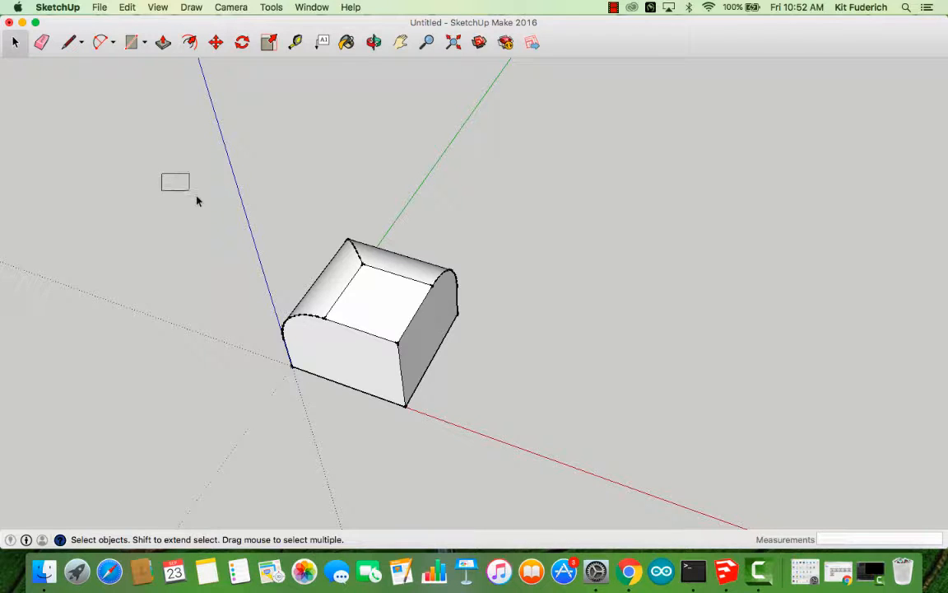
left_click_drag(197, 200, 652, 475)
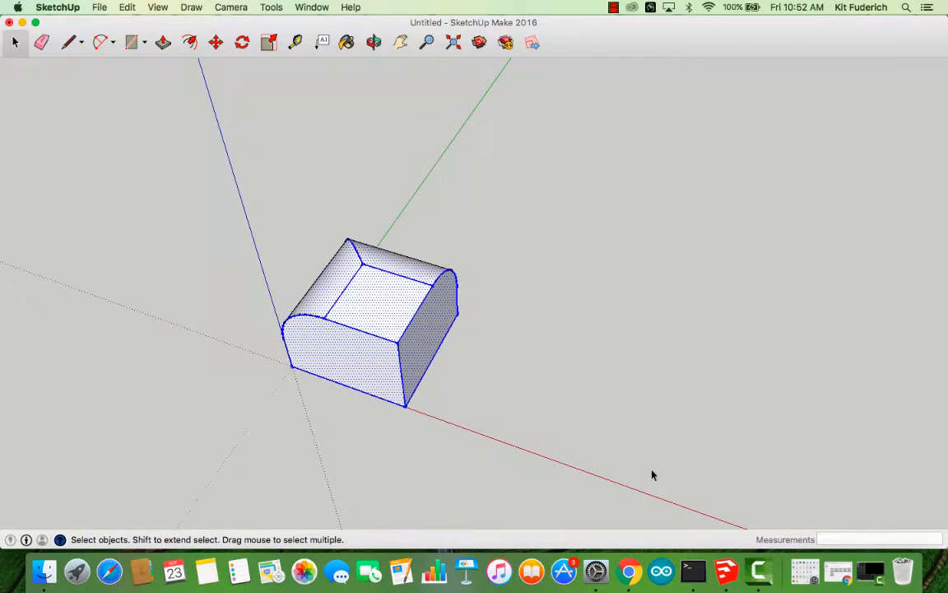
right_click(380, 321)
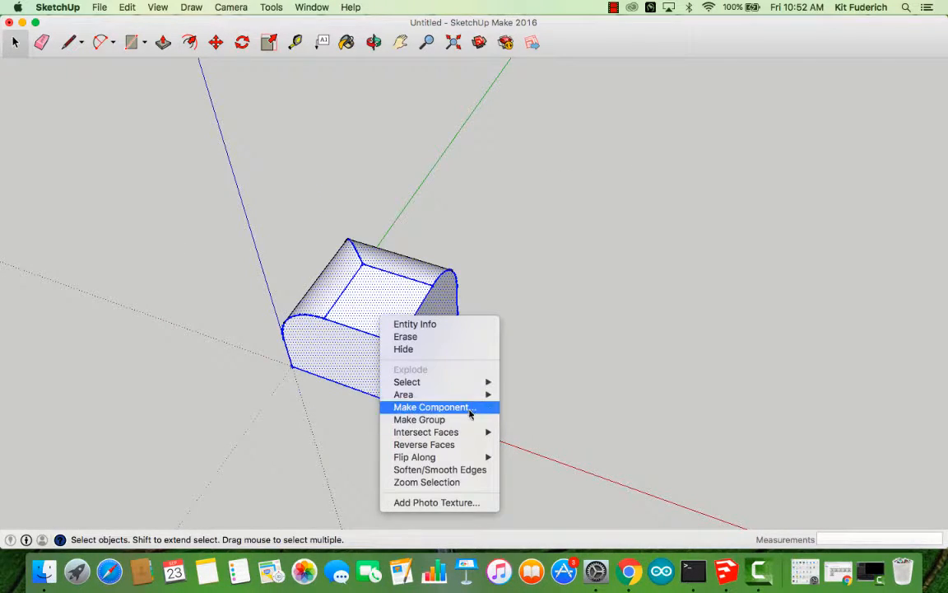
left_click(469, 407)
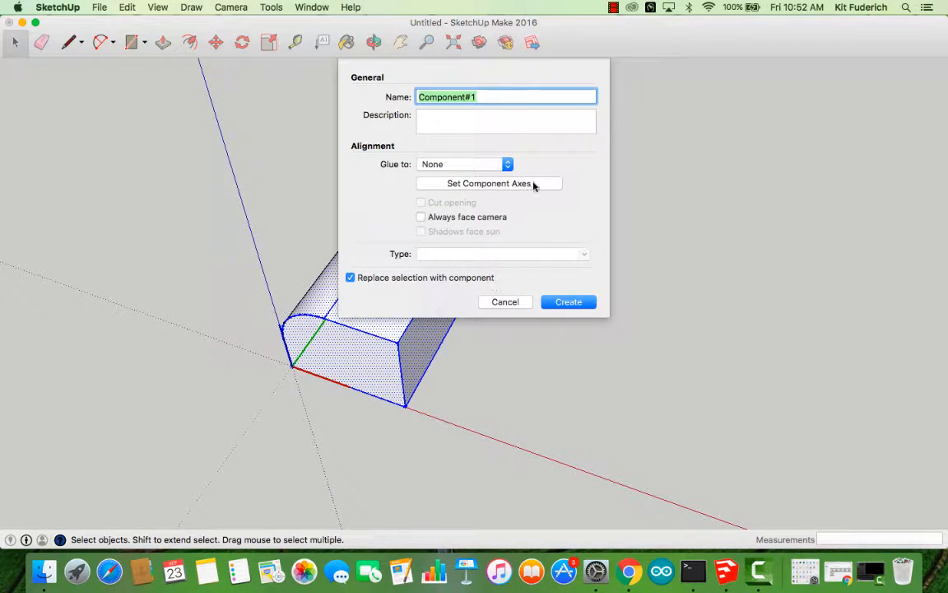
key("BackSpace")
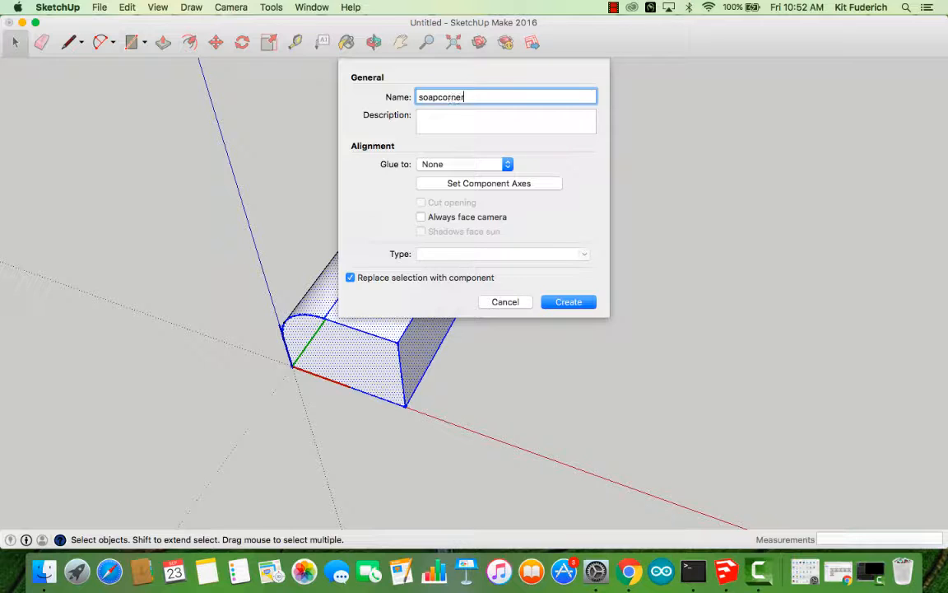
key("Return")
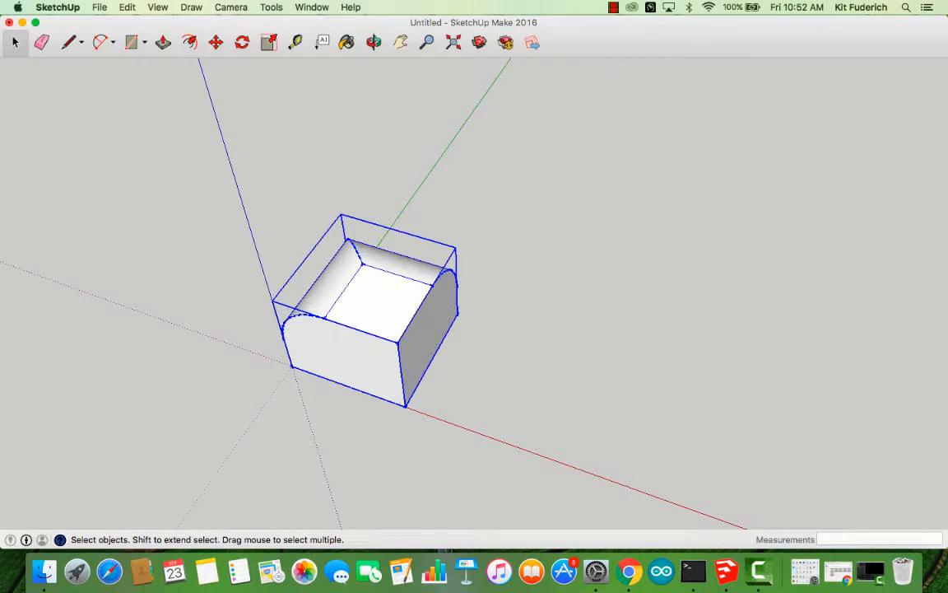
left_click(374, 42)
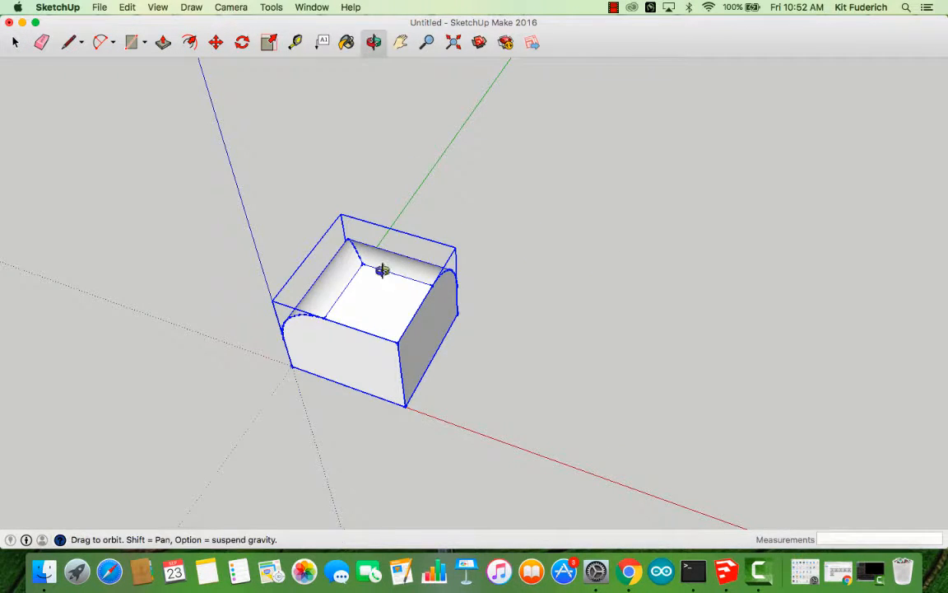
left_click_drag(381, 269, 104, 62)
left_click(216, 42)
left_click(400, 328)
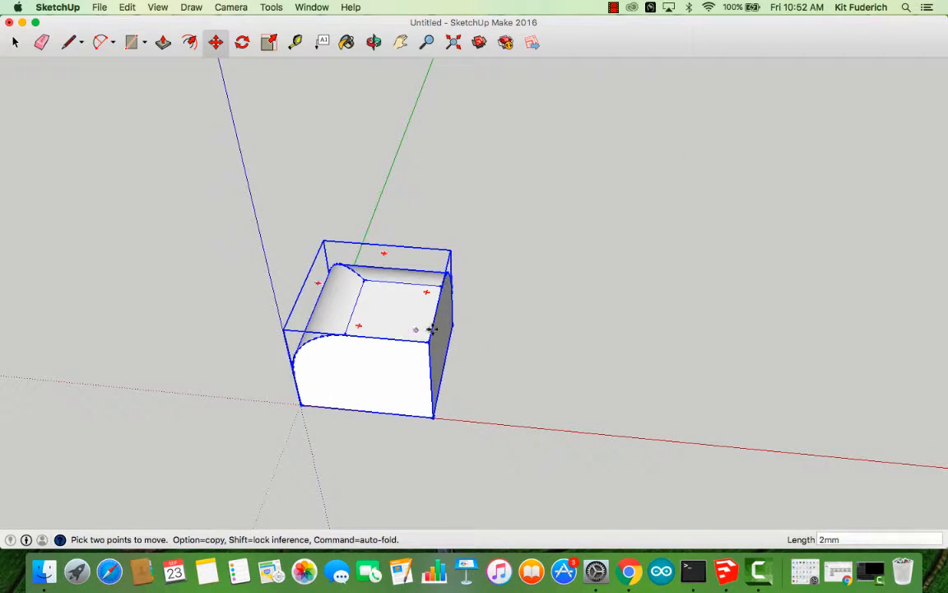
left_click(374, 42)
left_click_drag(557, 303, 522, 332)
Select and deselect the block to check that it behaves as a single component
left_click(15, 42)
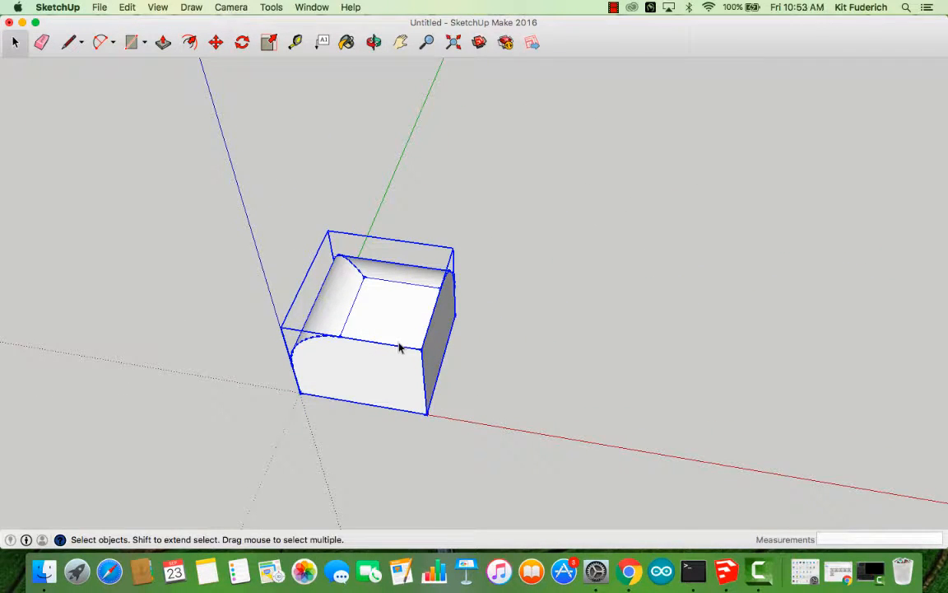
left_click(529, 395)
left_click(377, 313)
left_click(587, 382)
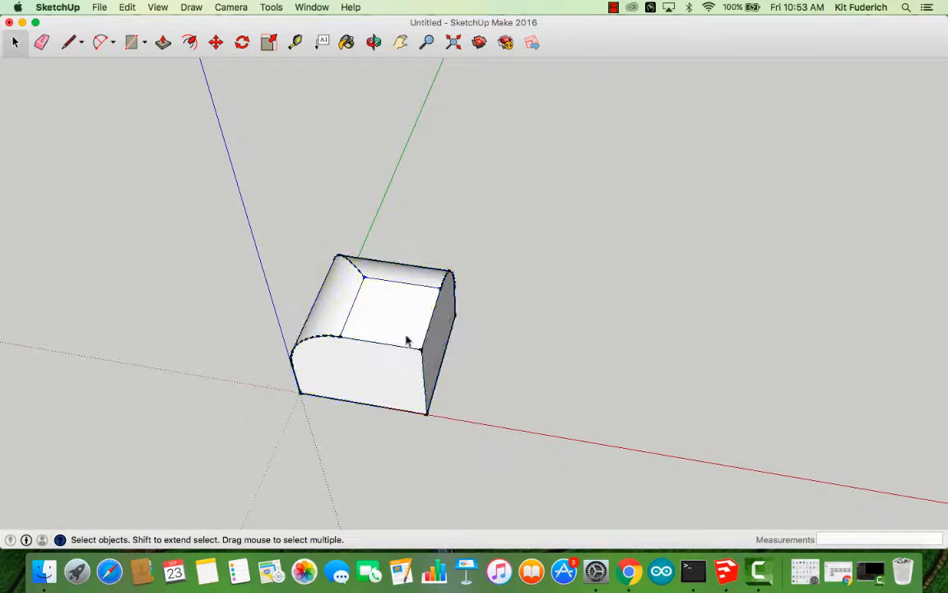
left_click(364, 332)
left_click(583, 362)
Place three more instances of the soapcorner component beside and behind the first block, then close the component library
left_click(374, 40)
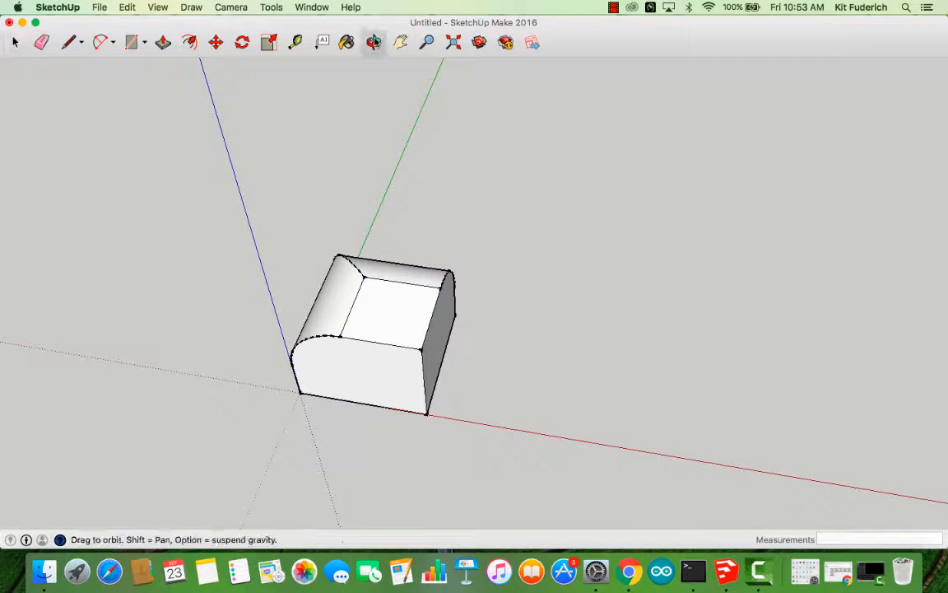
left_click(272, 8)
mouse_move(320, 8)
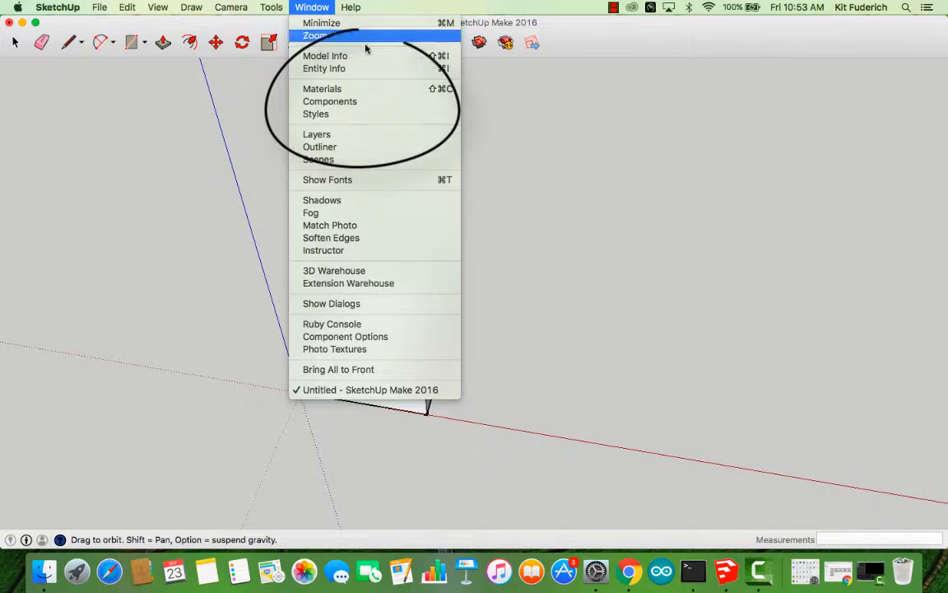
left_click(392, 109)
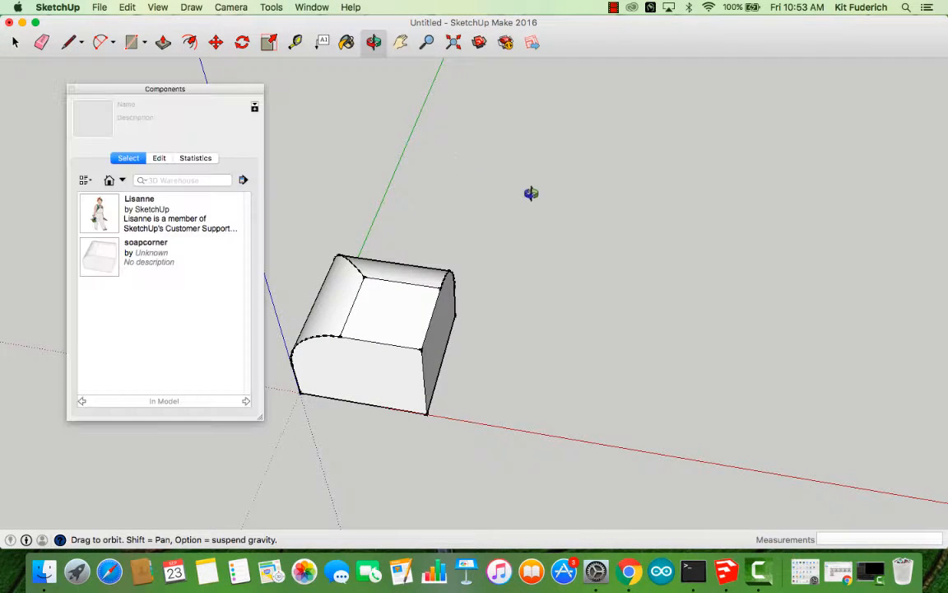
left_click_drag(103, 259, 566, 251)
left_click_drag(103, 259, 525, 428)
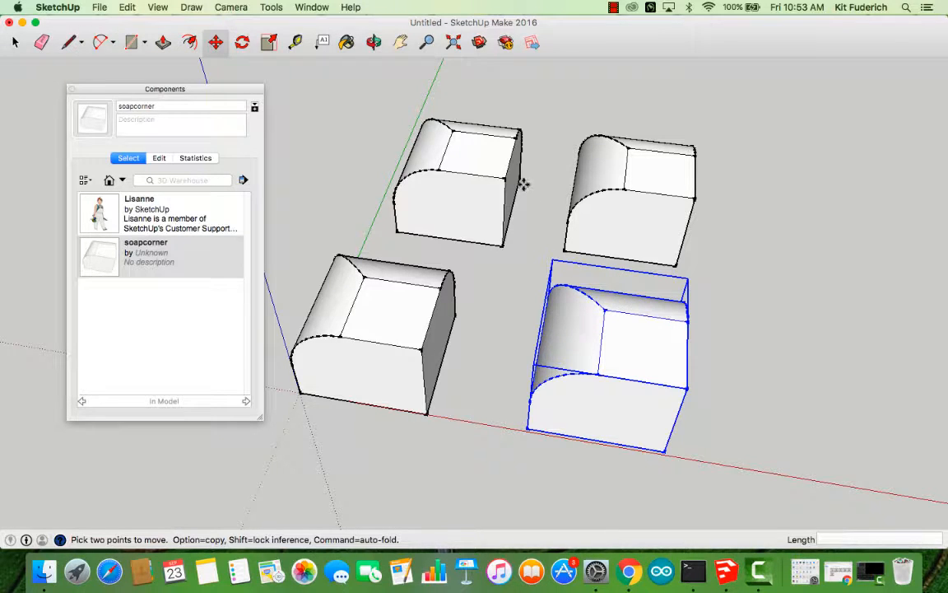
left_click(72, 91)
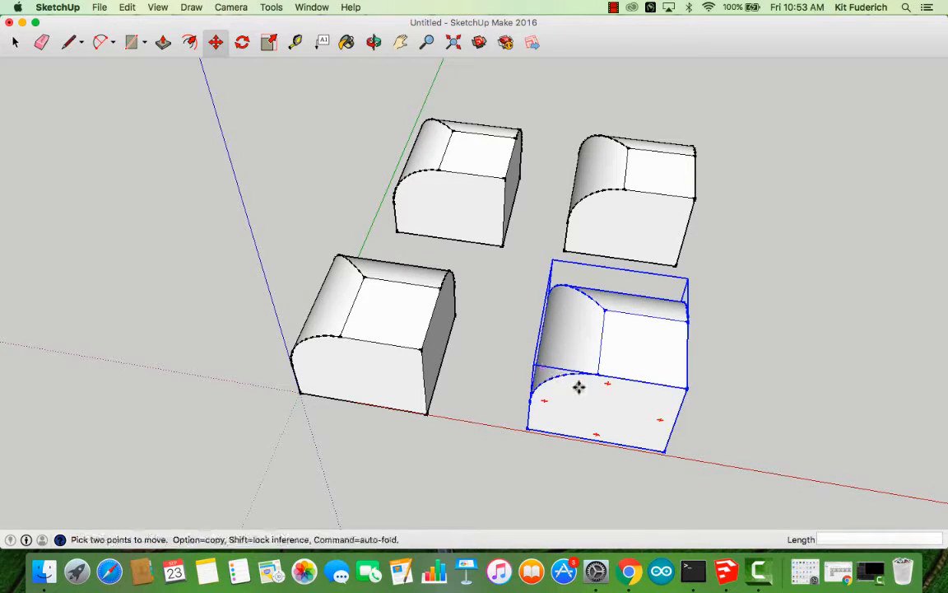
Rotate the front-right soapcorner copy 180° about the vertical axis, using its top face as the rotation plane
left_click(377, 41)
left_click_drag(492, 249, 145, 107)
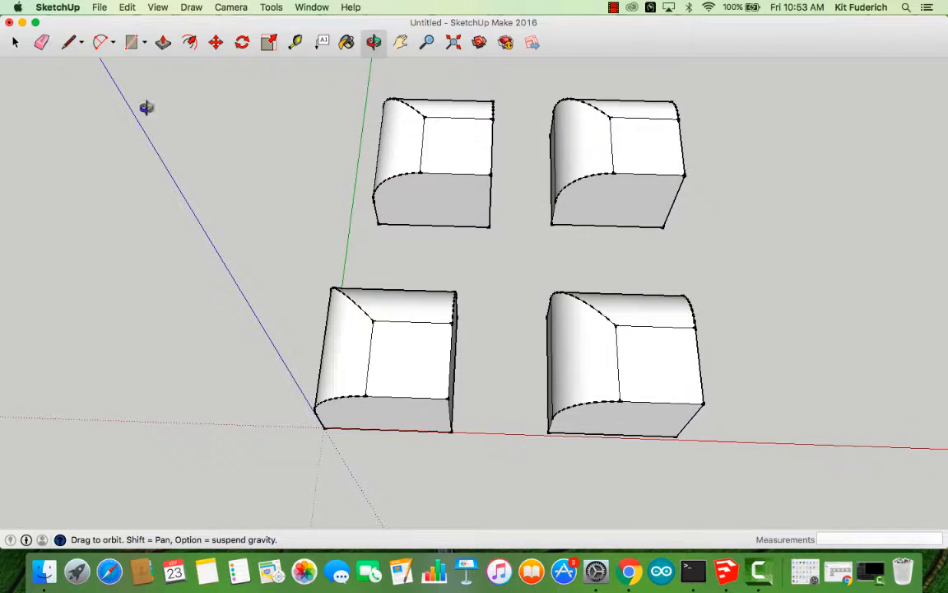
left_click(242, 43)
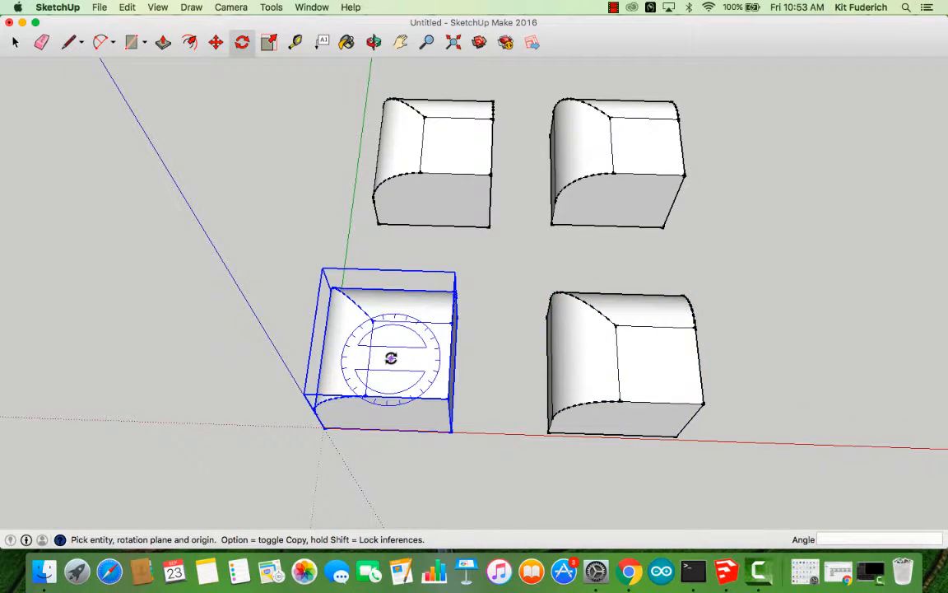
left_click(648, 363)
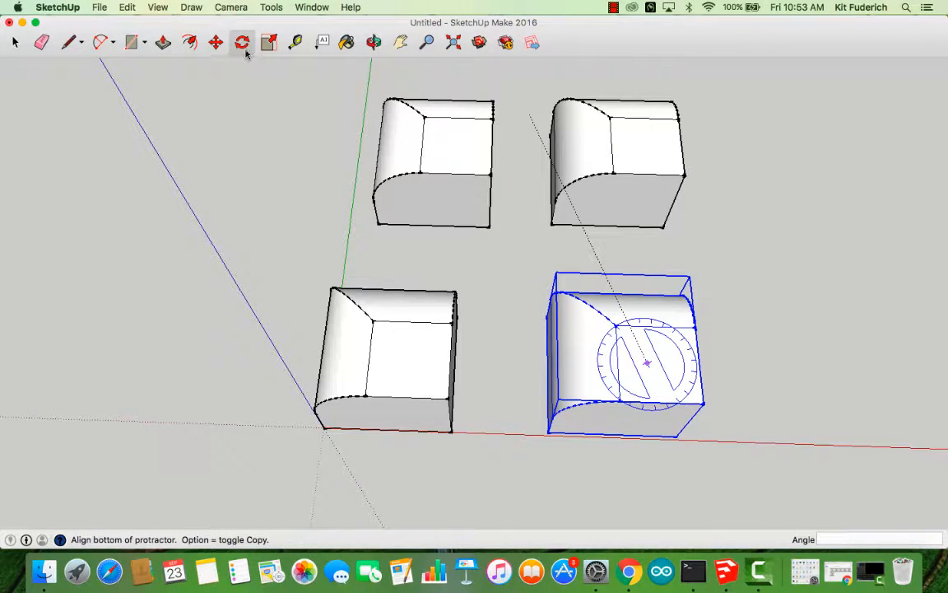
left_click(909, 368)
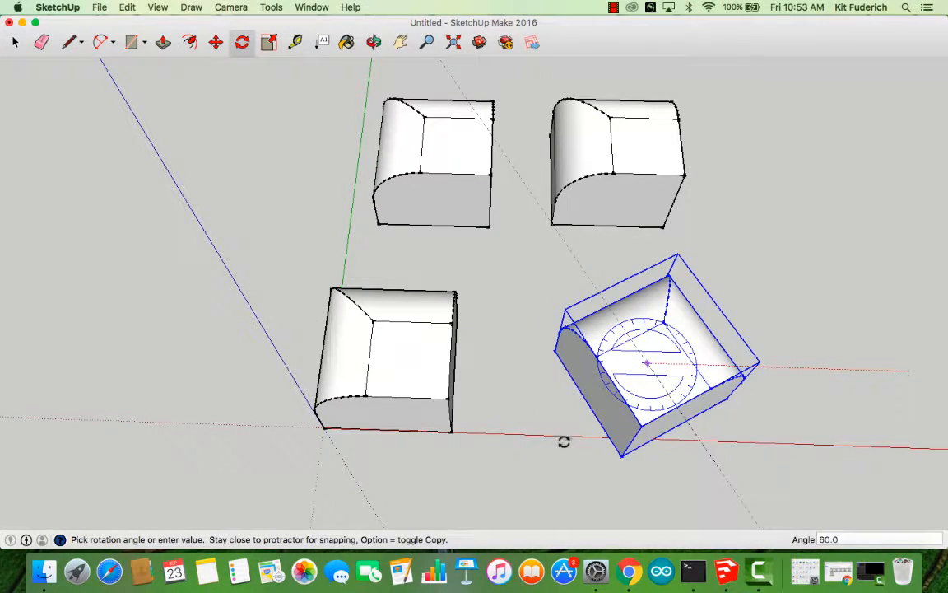
left_click(512, 364)
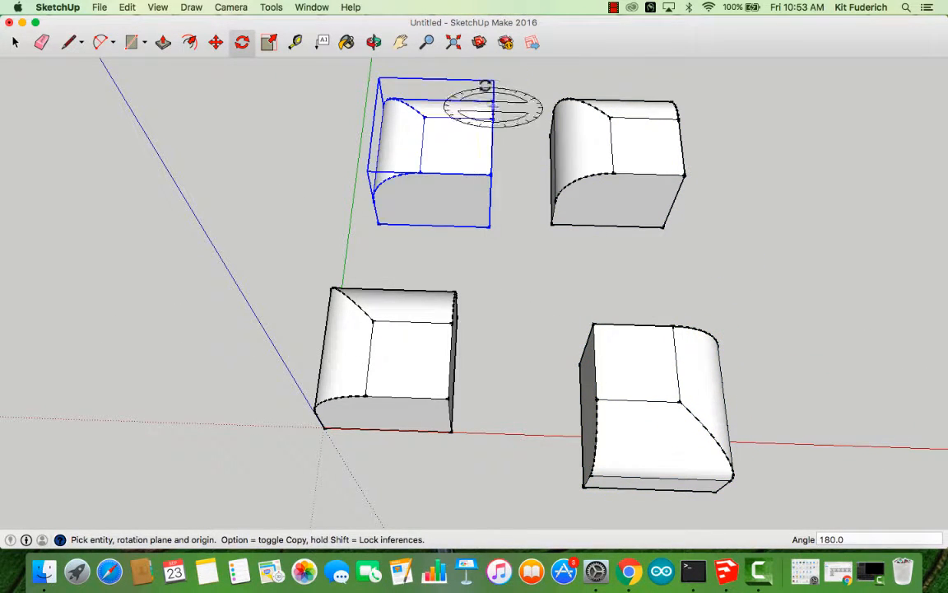
Move the 180° rotated copy so its bottom inner corner meets the first block's bottom front-right corner
left_click(374, 42)
left_click_drag(426, 127, 536, 86)
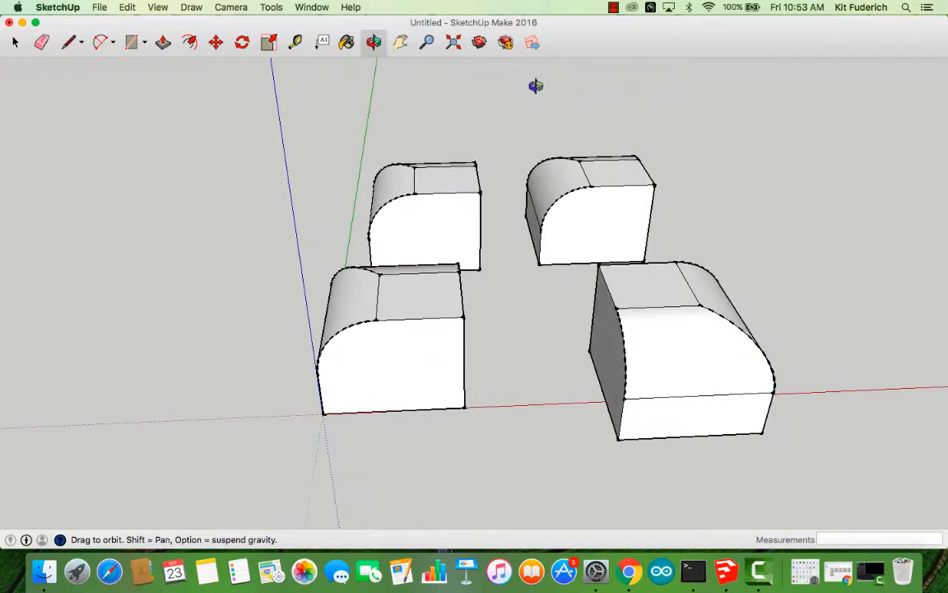
left_click(215, 42)
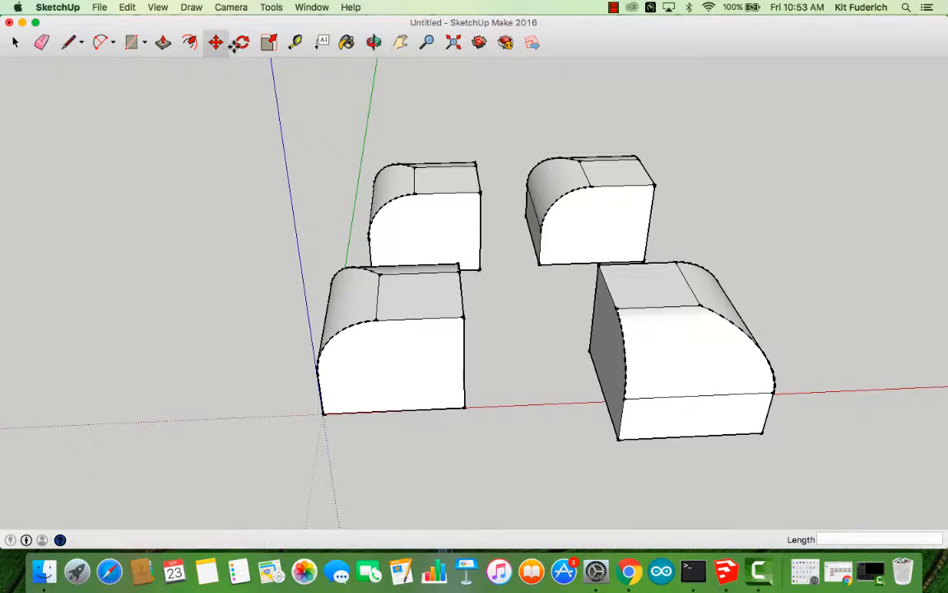
left_click(587, 349)
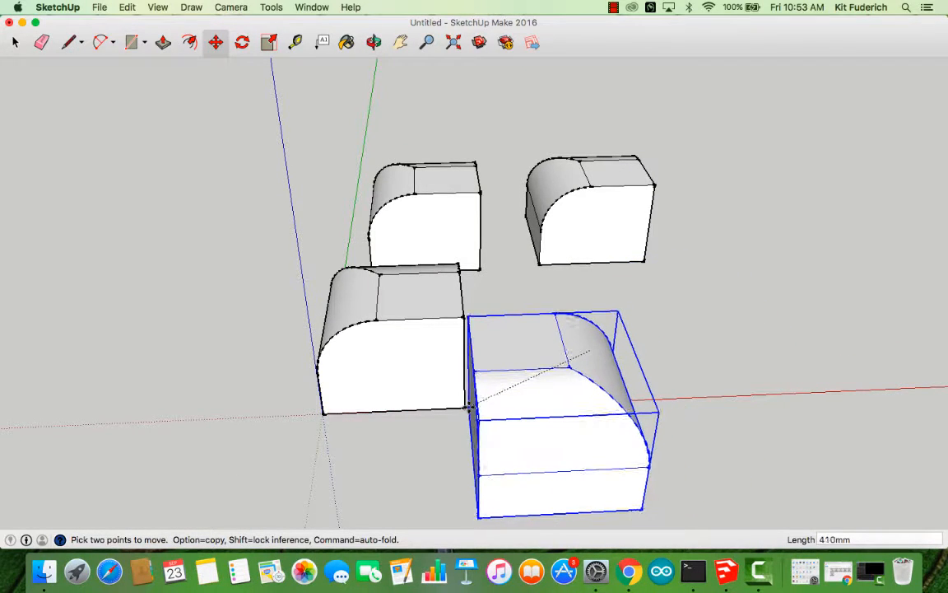
left_click(465, 406)
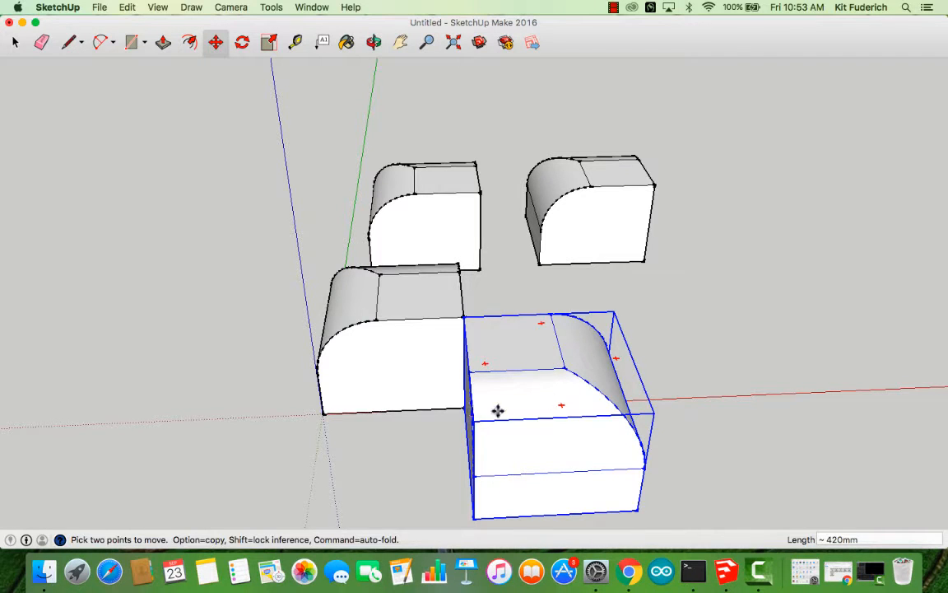
Rotate the back-right soapcorner copy 90° clockwise on its top face so its rounded edges face back and right
left_click(373, 42)
left_click_drag(395, 272, 442, 313)
mouse_move(576, 348)
left_mouse_down()
mouse_move(600, 360)
mouse_move(582, 344)
left_mouse_up()
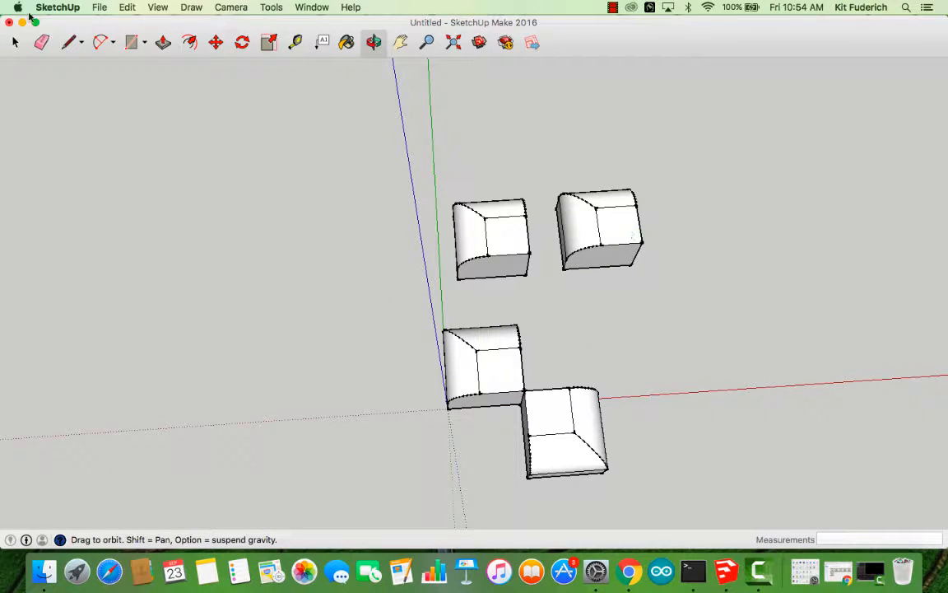
left_click(242, 42)
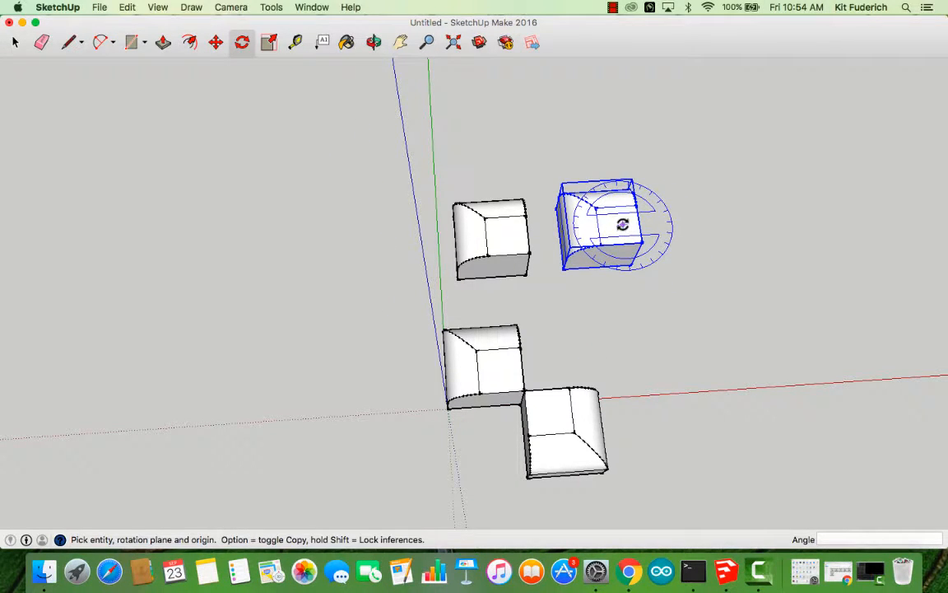
left_click(623, 224)
left_click(819, 208)
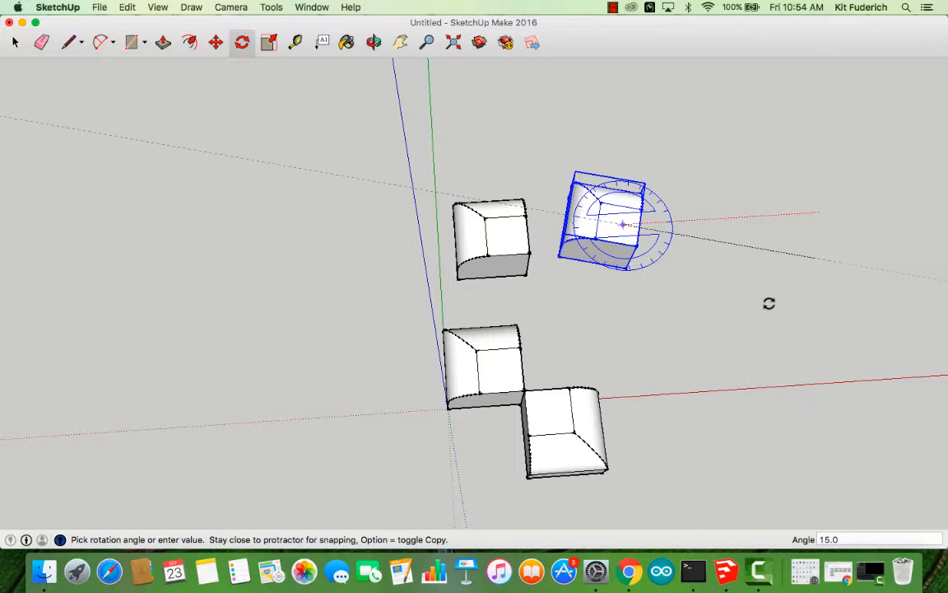
left_click(636, 320)
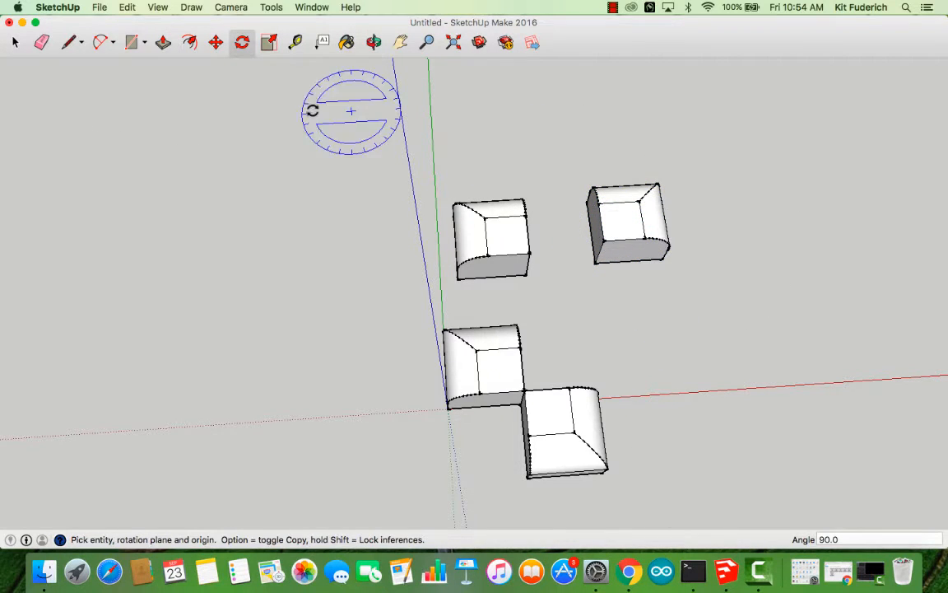
Move the 90° rotated copy forward toward the right side of the first block
left_click(215, 42)
left_click(614, 234)
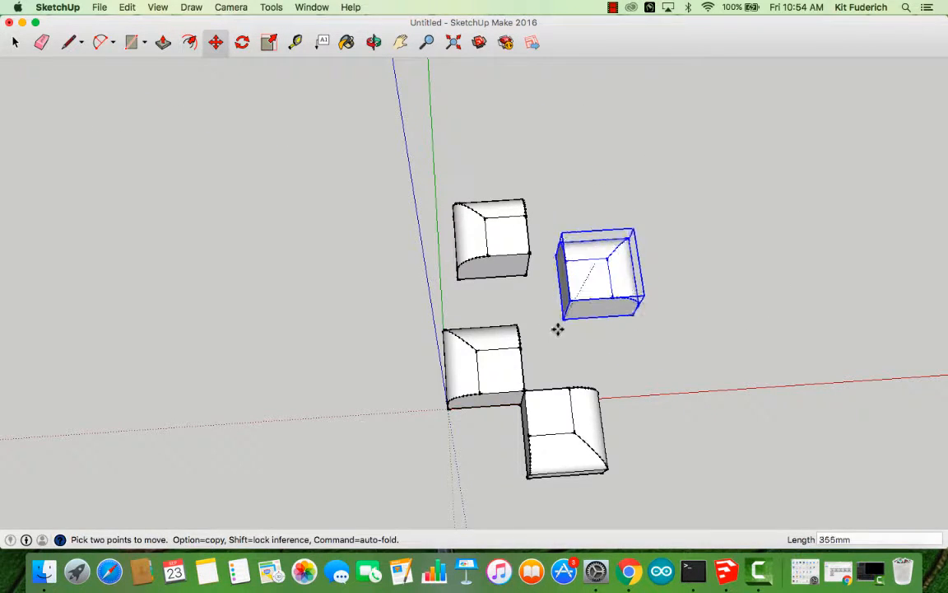
left_click(524, 191)
Move the 90° rotated copy by its bottom inner corner toward the corner where the first and 180° rotated blocks meet
left_click(374, 42)
left_click_drag(502, 210, 407, 358)
scroll(406, 358, "up", 3)
left_click_drag(399, 356, 461, 404)
scroll(462, 405, "up", 5)
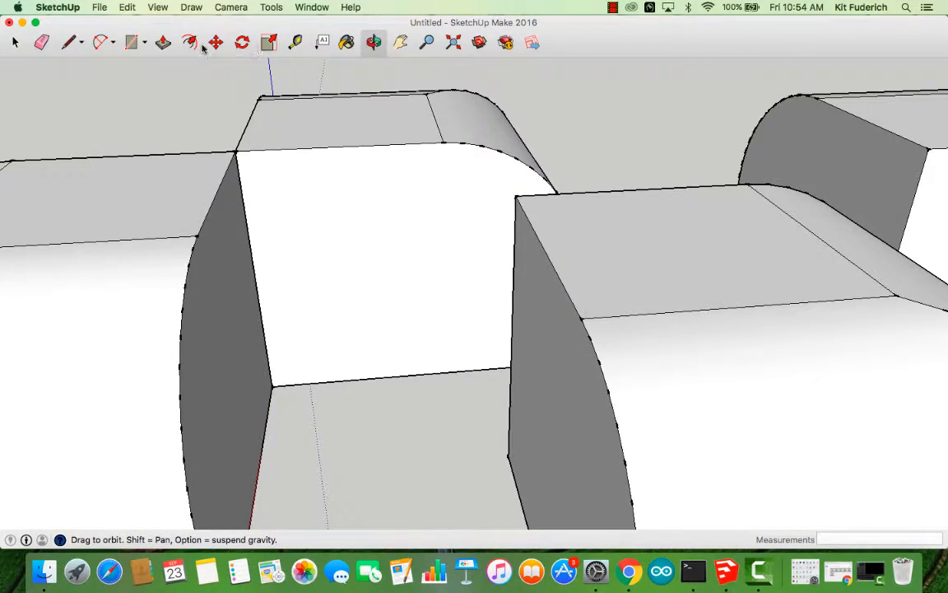
left_click(215, 42)
left_click(508, 451)
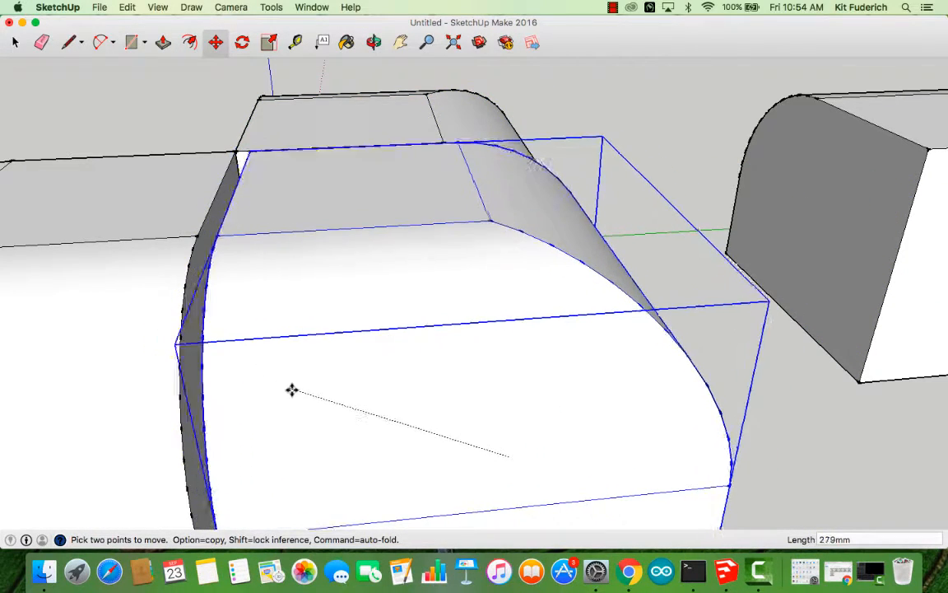
left_click(306, 395)
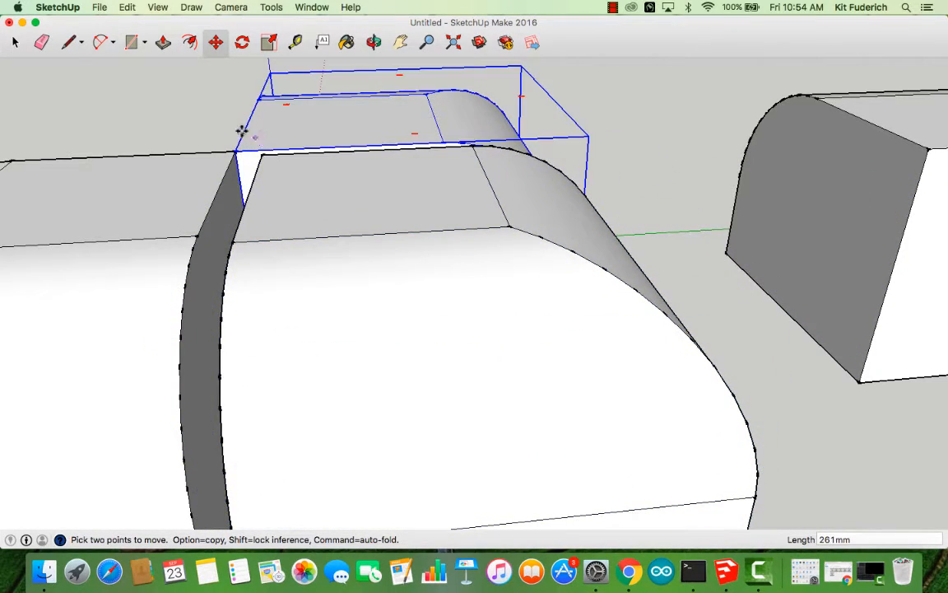
Snap the 90° rotated copy's top inner corner to the shared top corner of the first and 180° rotated blocks
left_click(260, 154)
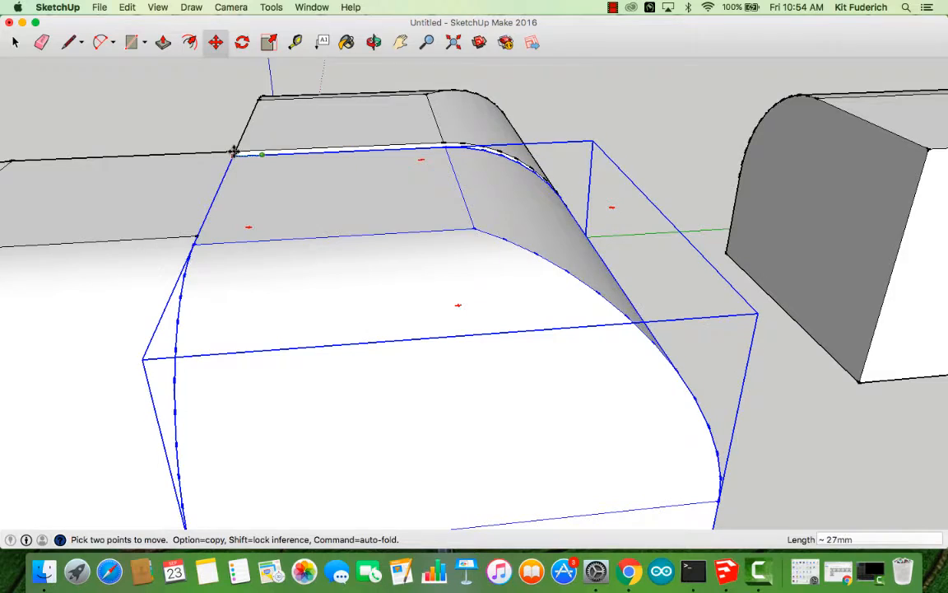
left_click(236, 149)
scroll(474, 216, "down", 5)
key("q")
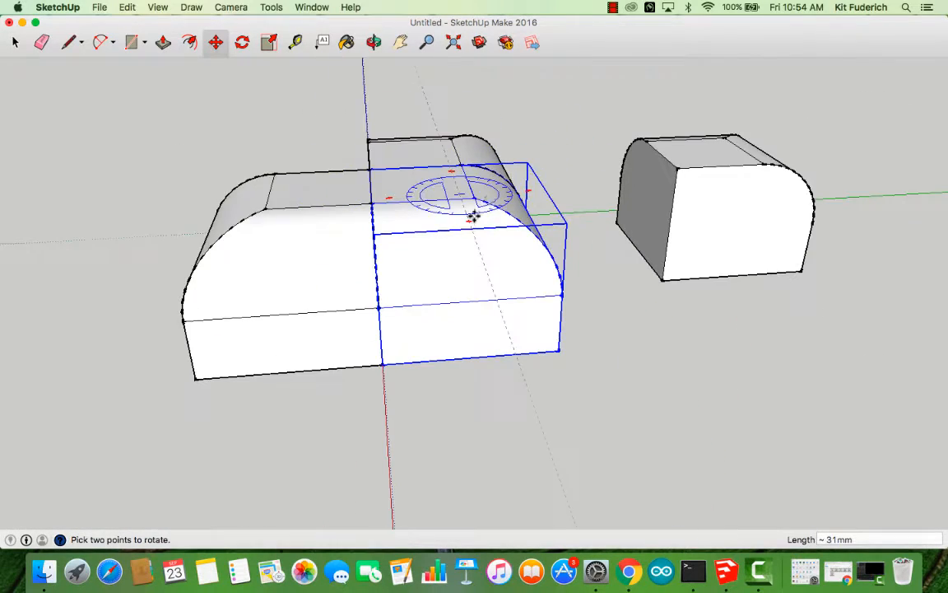
Move the remaining unrotated back copy about 1071 mm forward, to the open front-left area of the assembly
left_click(374, 42)
left_click_drag(428, 99, 527, 206)
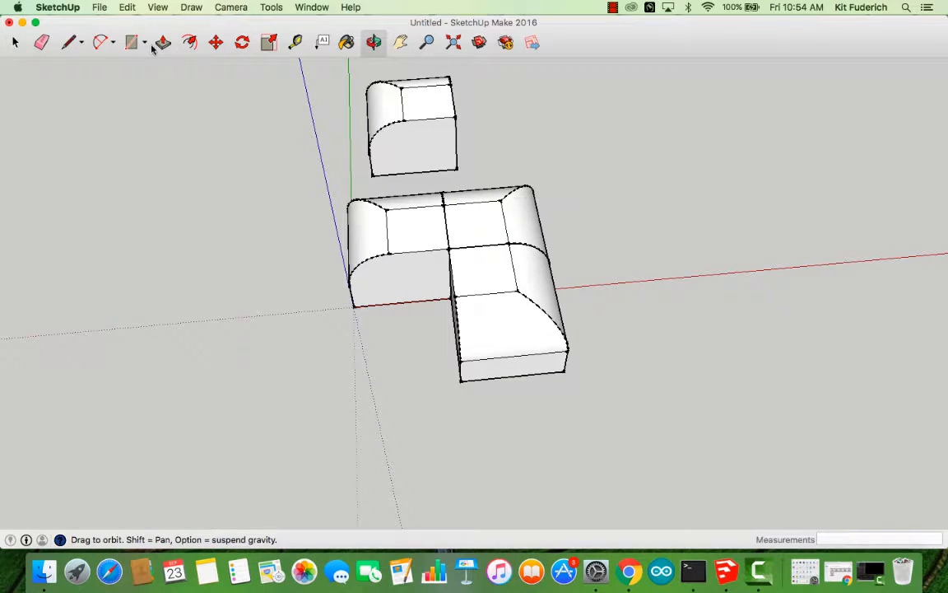
left_click(215, 42)
left_click(457, 170)
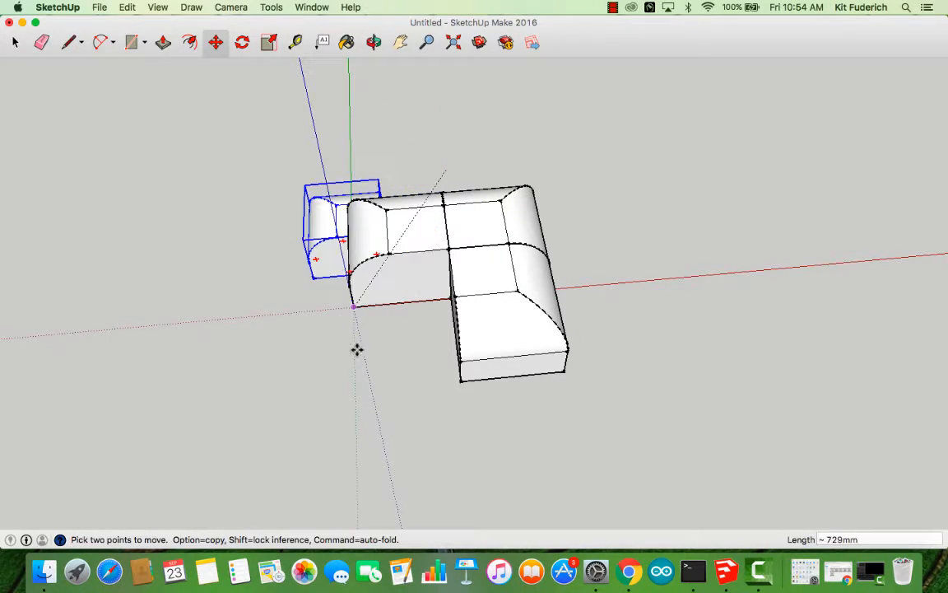
left_click(375, 517)
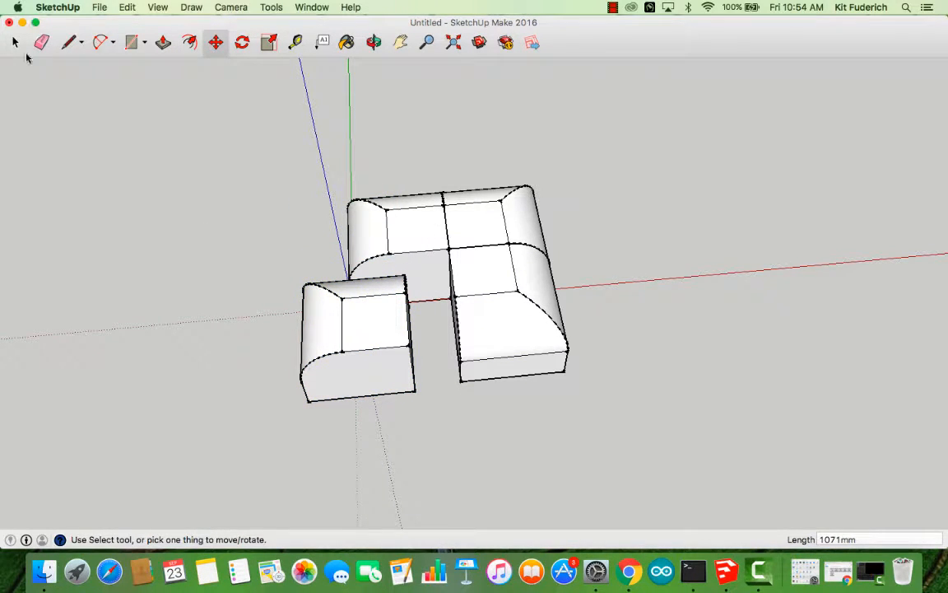
Rotate the front-left soapcorner copy 90° counterclockwise on its top face so its rounded edges face front and left
left_click(14, 42)
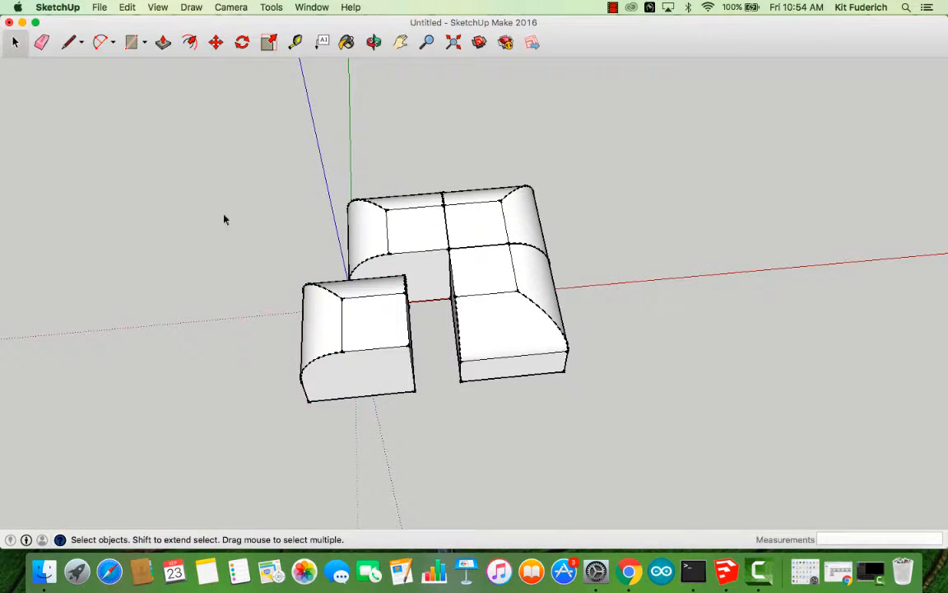
left_click(391, 344)
left_click(242, 42)
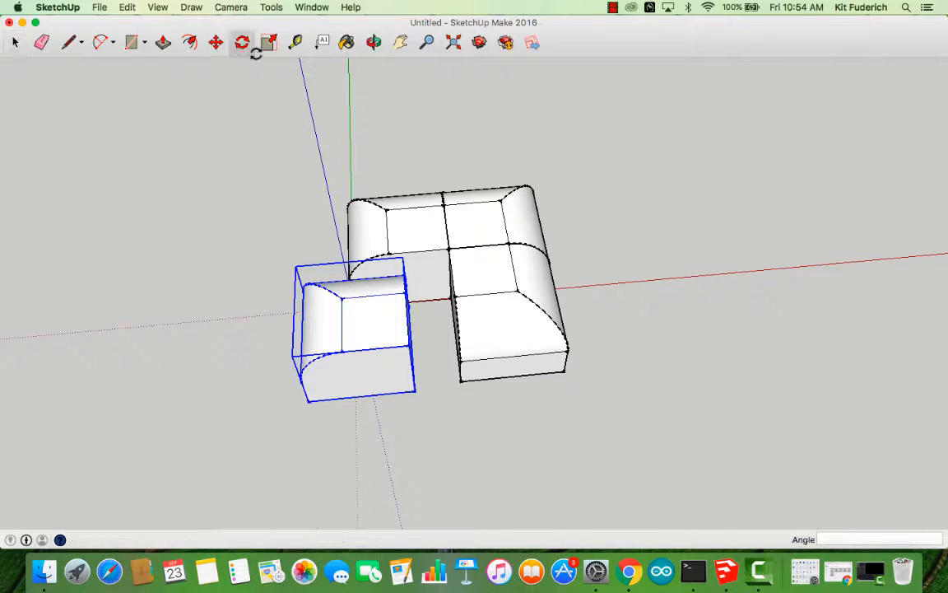
left_click_drag(368, 328, 674, 290)
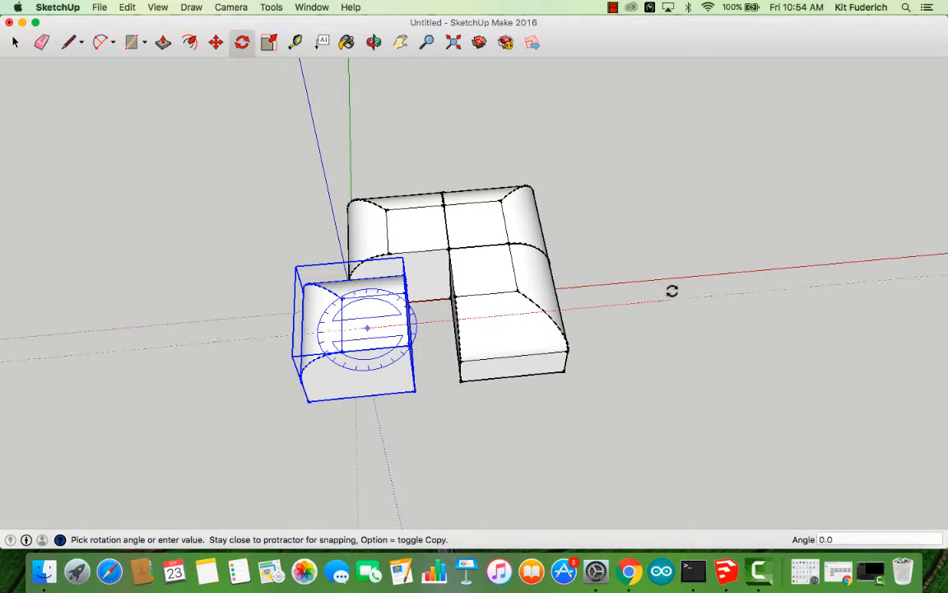
left_click(366, 153)
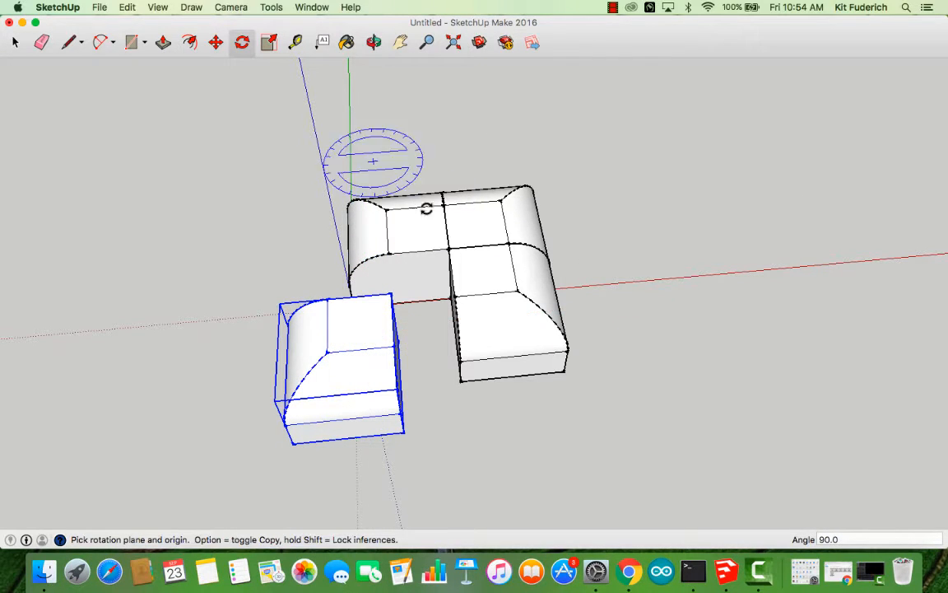
Move the front-left copy so its top inner corner meets the shared top center corner of the other three blocks
left_click(216, 43)
left_click(392, 294)
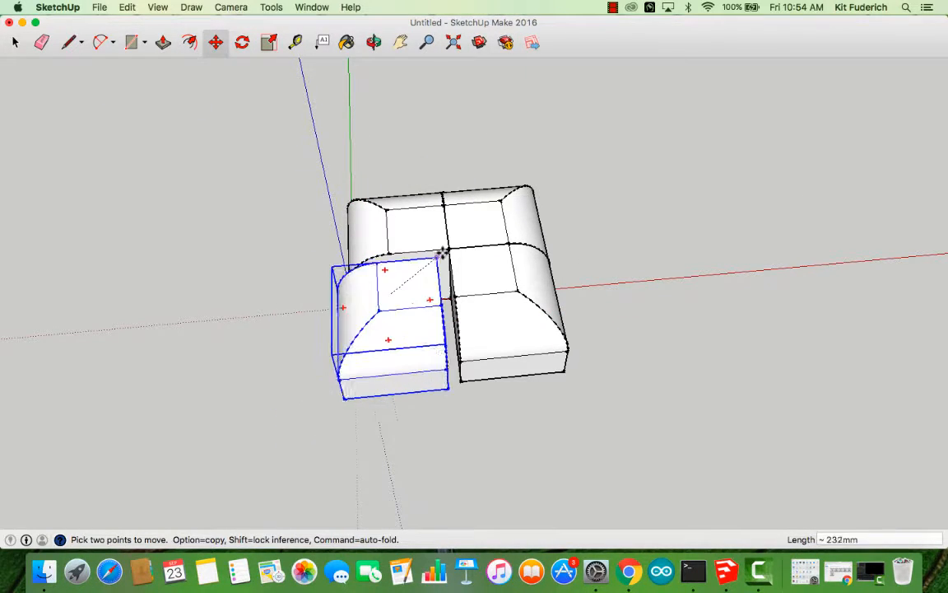
left_click(449, 249)
left_click(17, 46)
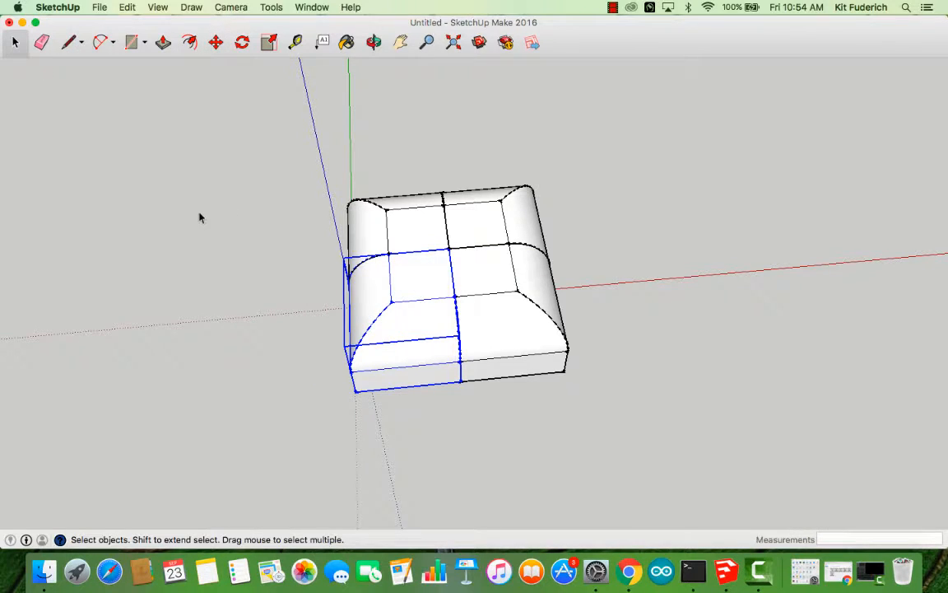
left_click(337, 104)
Select all four assembled soapcorner components and explode them into loose geometry
left_click(375, 42)
left_click_drag(442, 304, 229, 205)
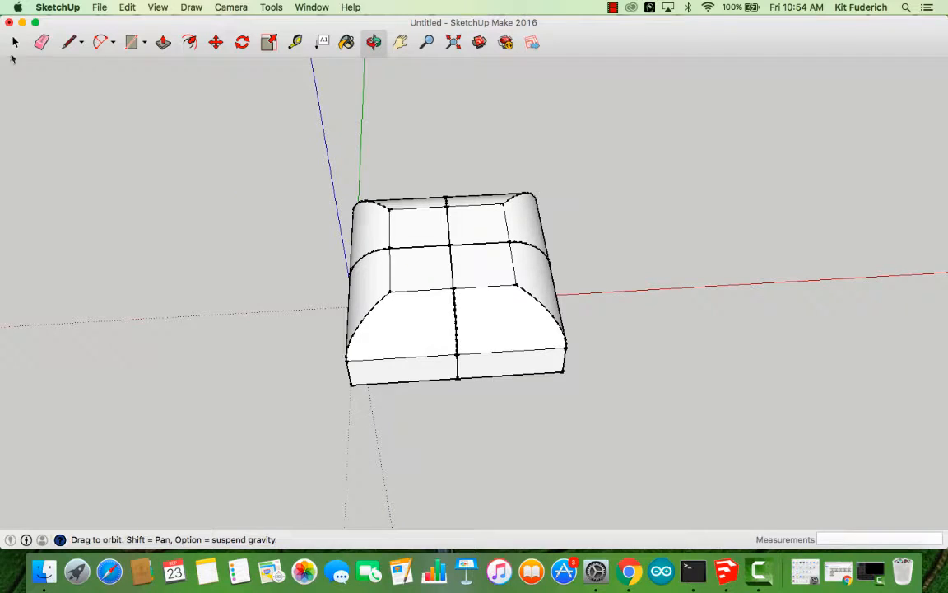
left_click(15, 42)
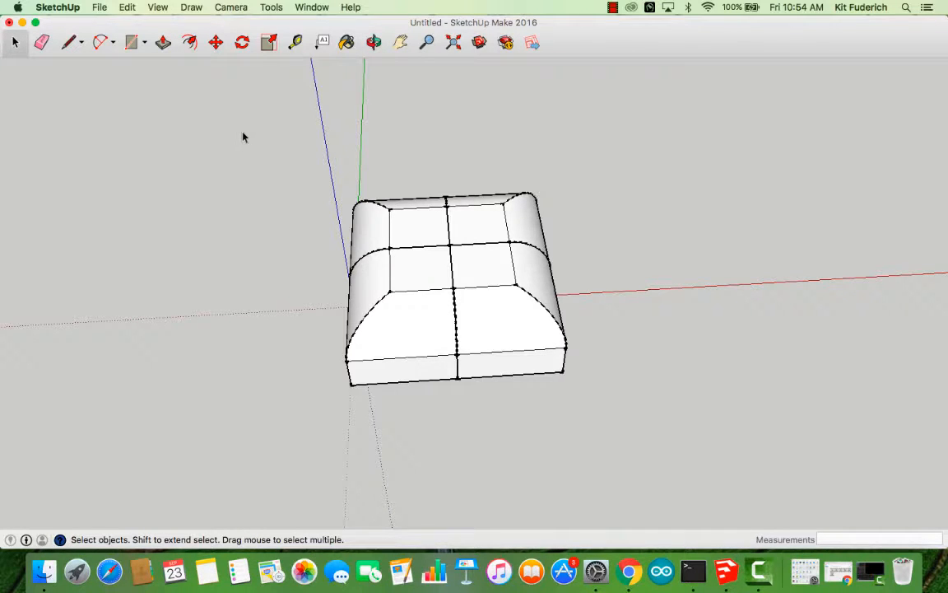
left_click_drag(242, 135, 701, 479)
right_click(491, 300)
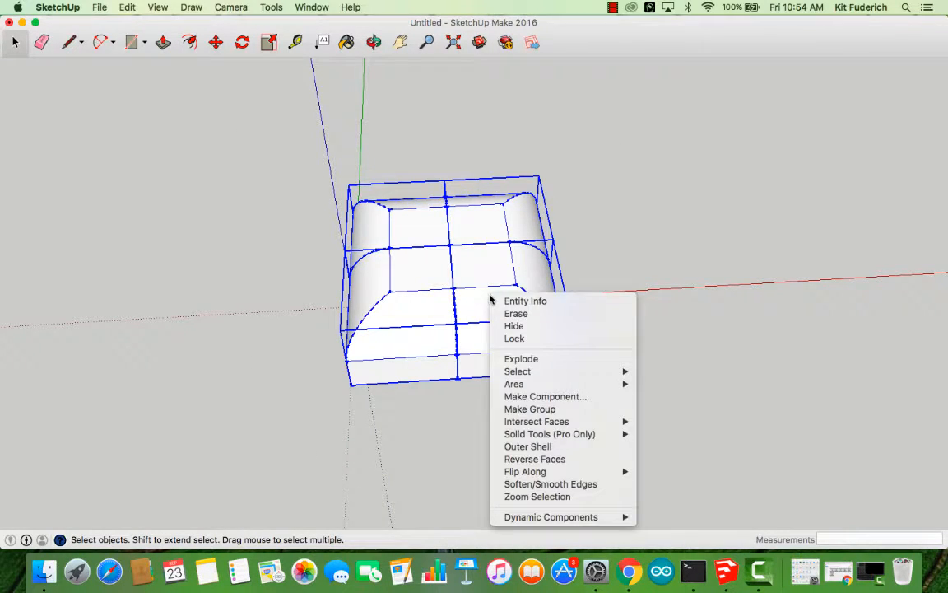
left_click(560, 360)
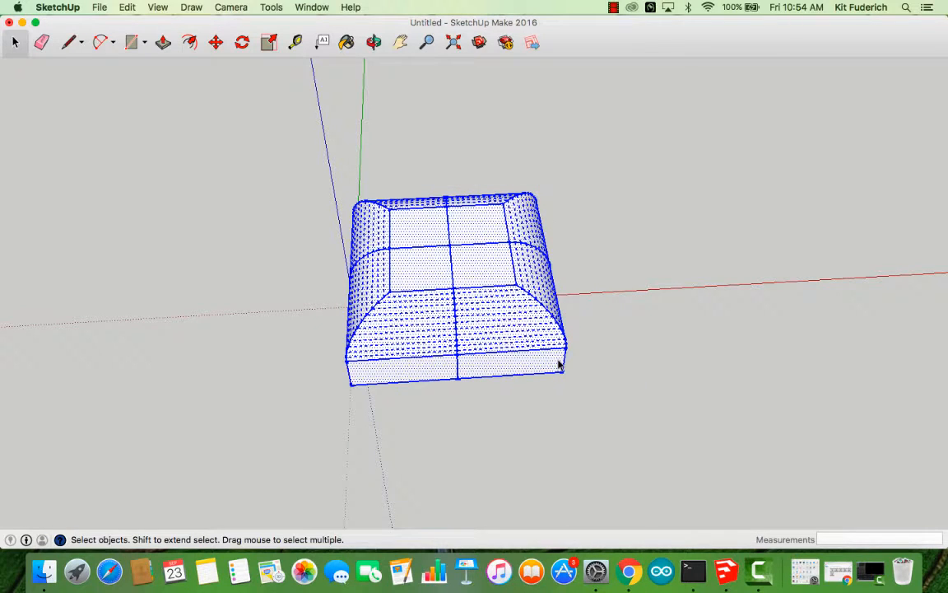
Intersect the faces of the exploded block geometry with the model
right_click(495, 307)
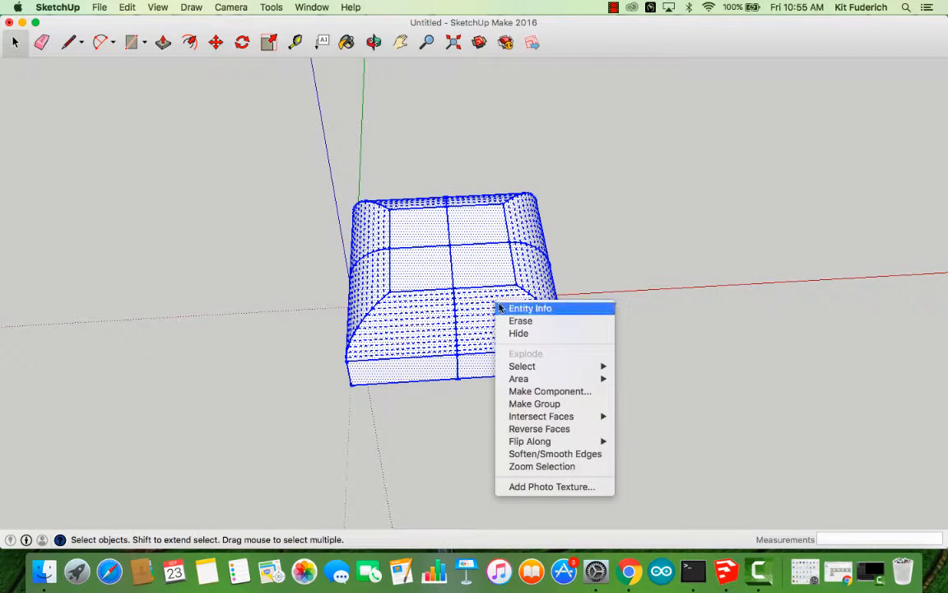
mouse_move(560, 370)
mouse_move(579, 421)
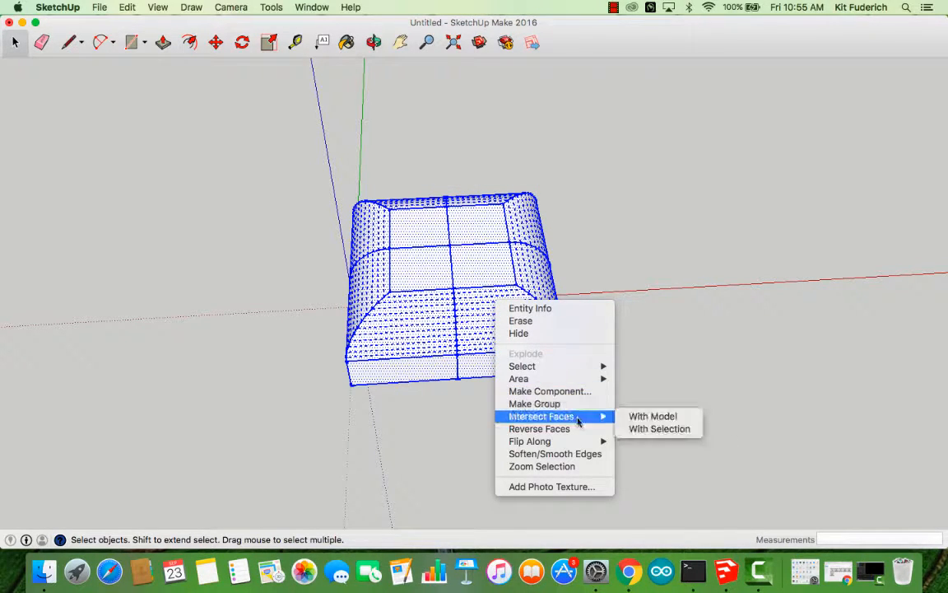
left_click(631, 416)
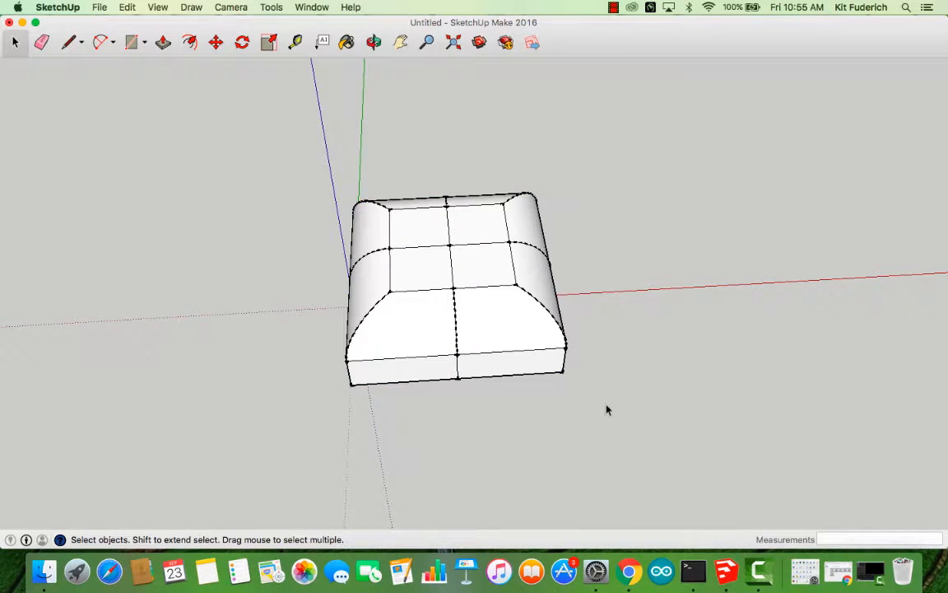
Check the assembled block for solid errors with Solid Inspector² and close the report
left_click(271, 7)
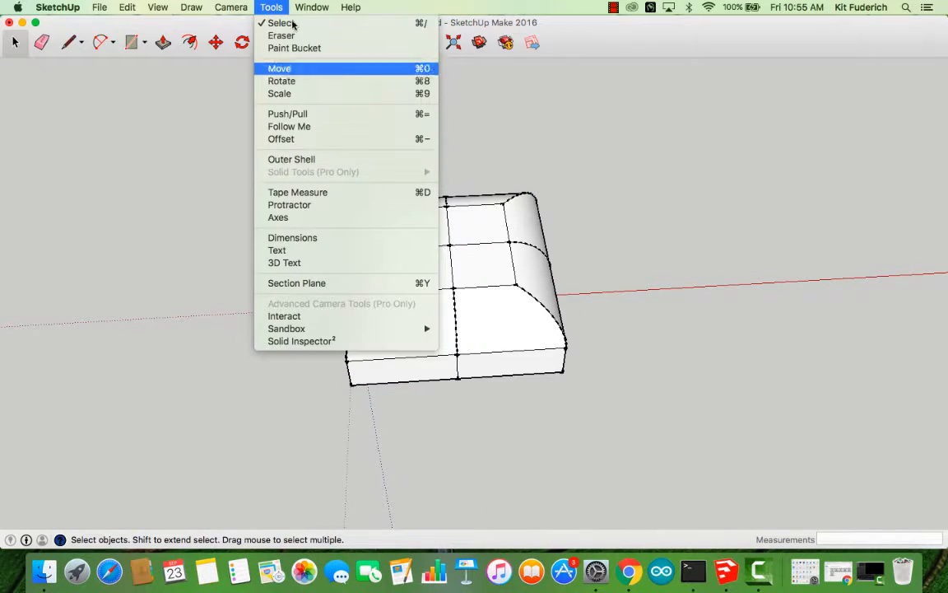
left_click(300, 341)
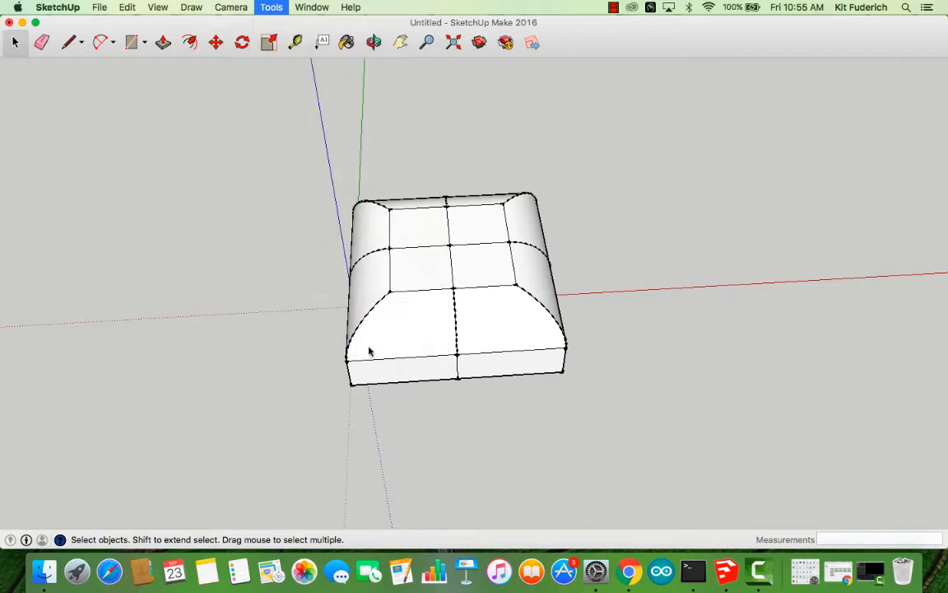
left_click(347, 160)
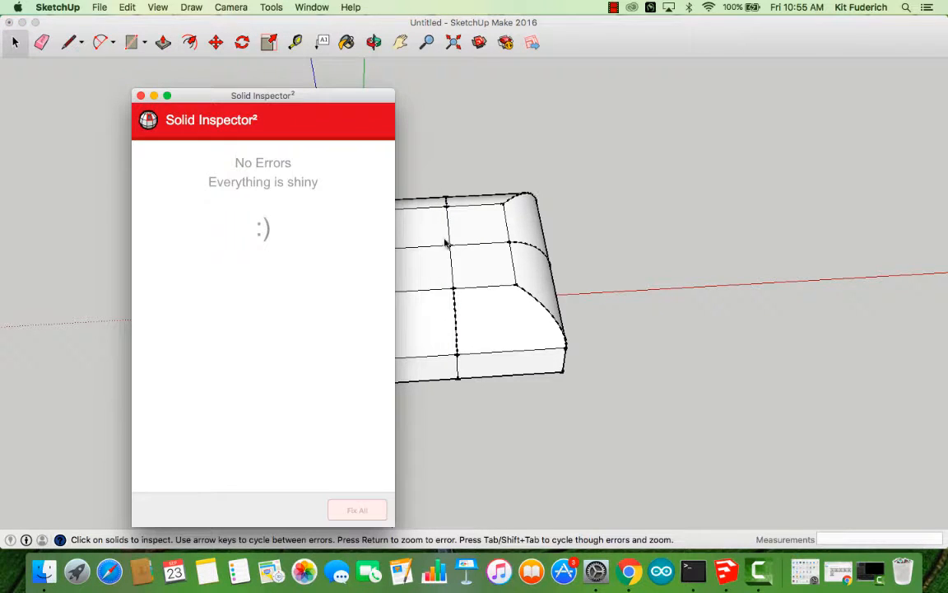
left_click(141, 96)
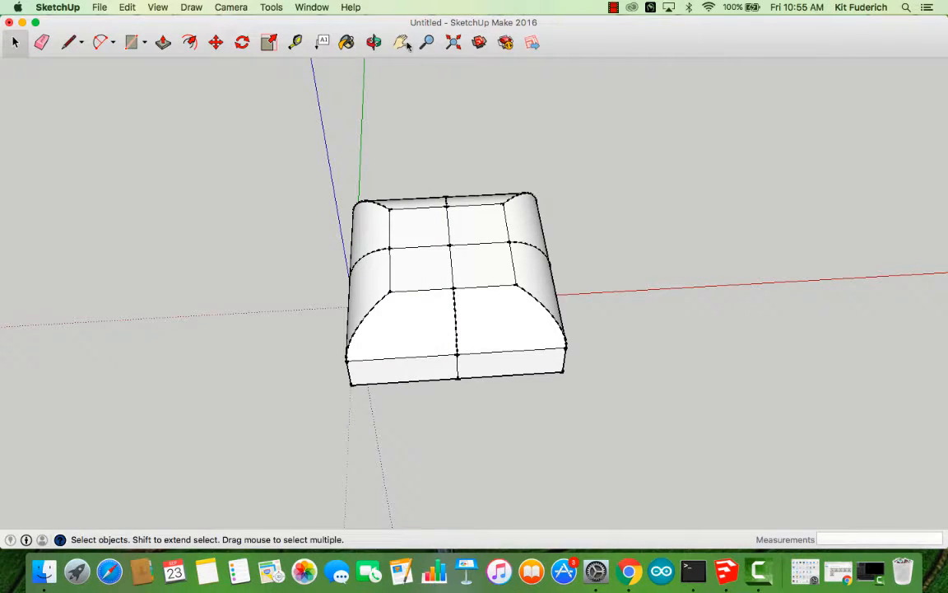
Copy the whole assembled block and paste the duplicate beside it in the positive red direction
left_click(372, 42)
left_click_drag(396, 328, 424, 447)
left_click(14, 42)
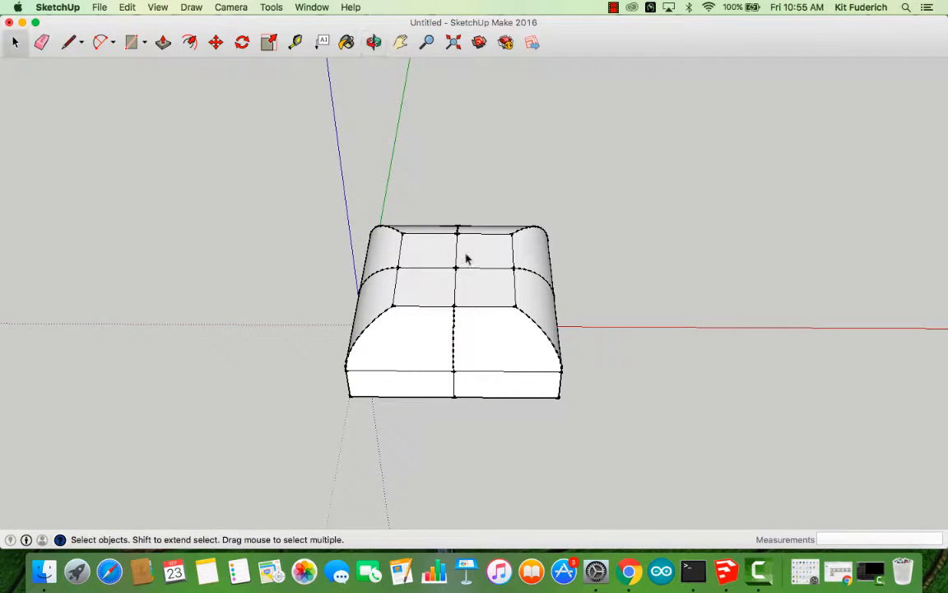
left_click_drag(283, 162, 765, 495)
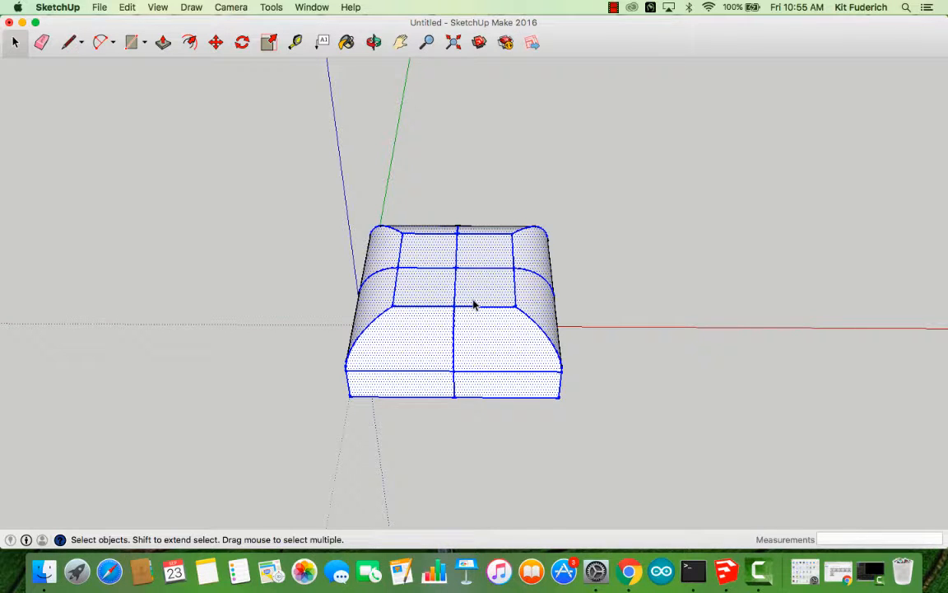
key("super+v")
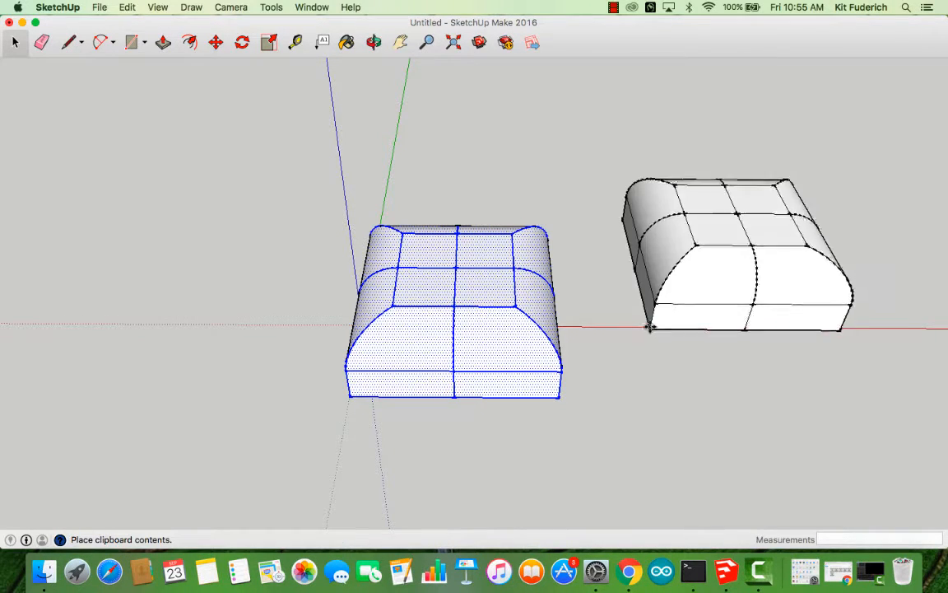
left_click(623, 398)
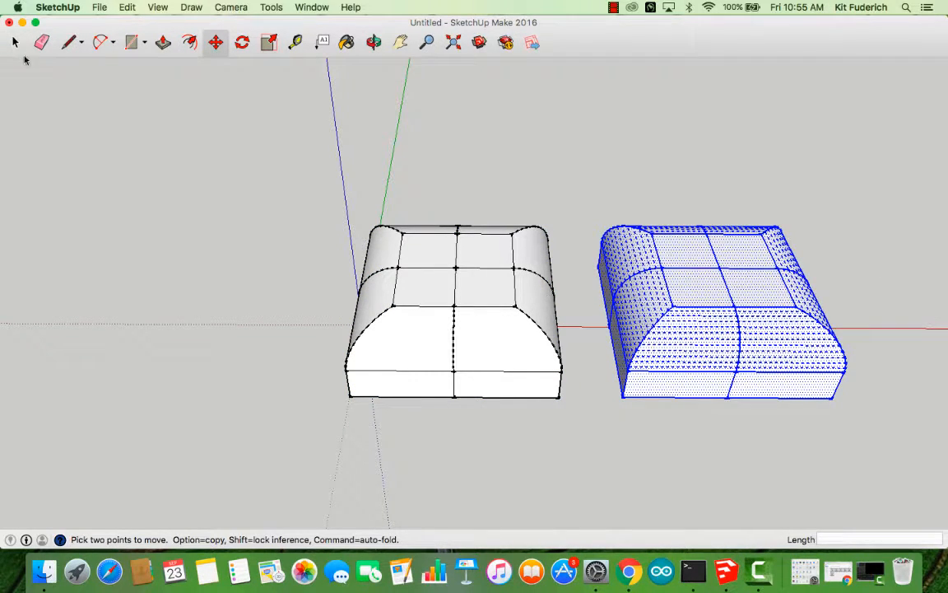
Flip the pasted block upside down along the blue direction
right_click(696, 280)
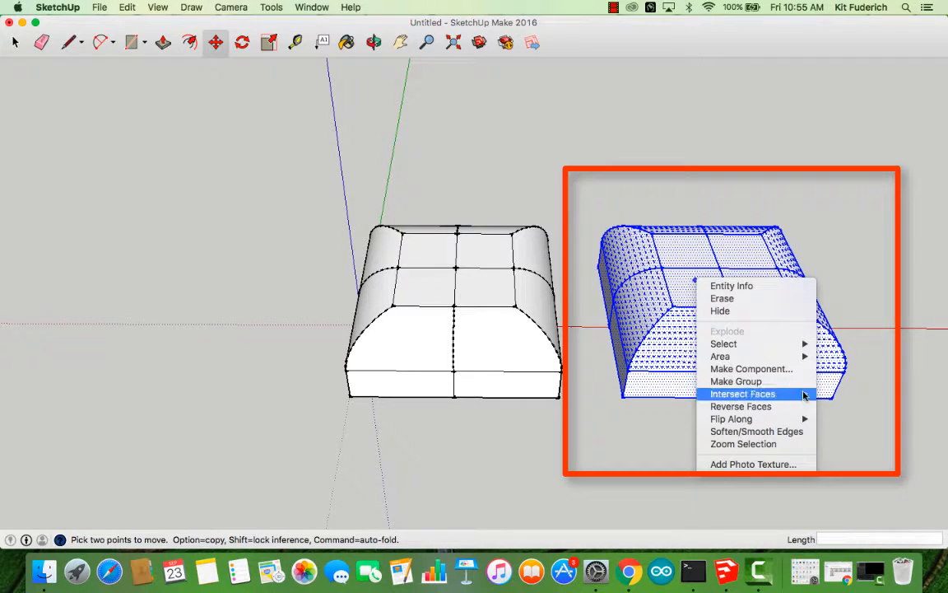
mouse_move(807, 421)
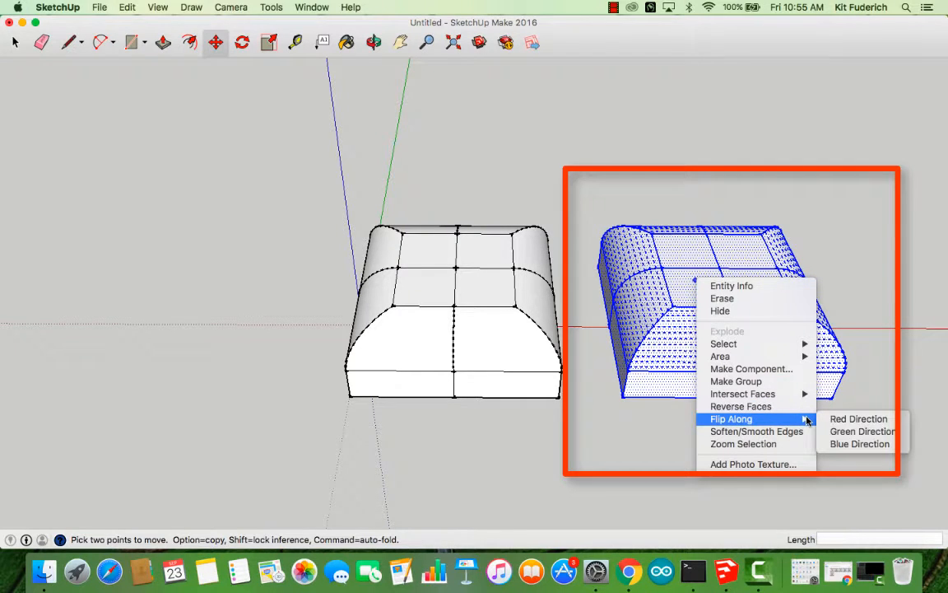
left_click(871, 443)
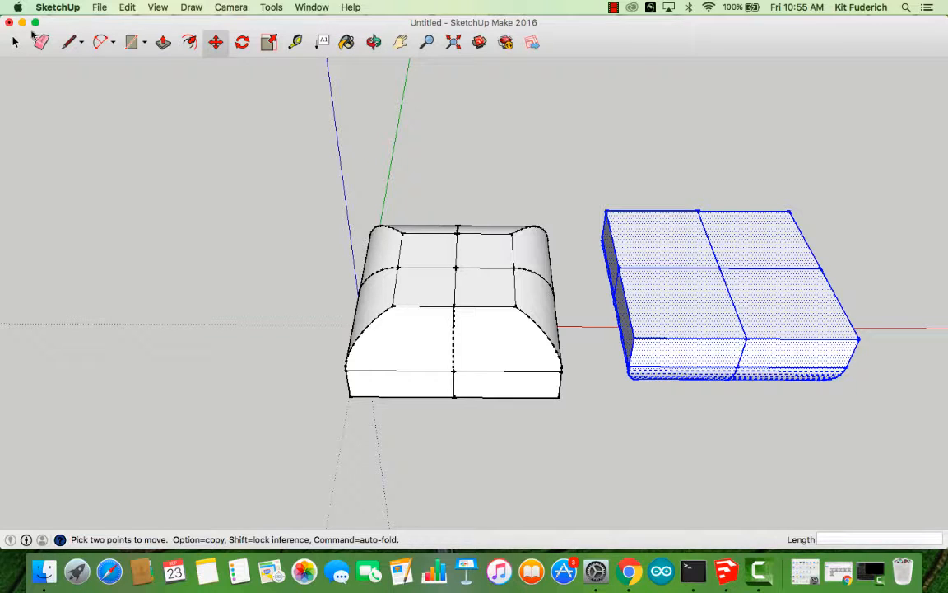
Make the whole upright rounded half, the original beside the flipped copy, into a group
left_click(16, 44)
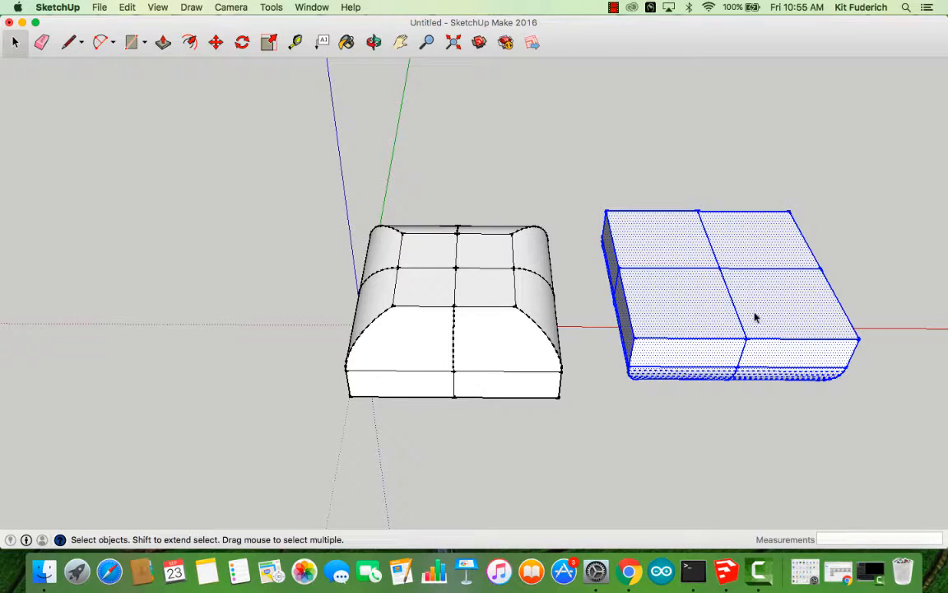
left_click_drag(340, 217, 541, 418)
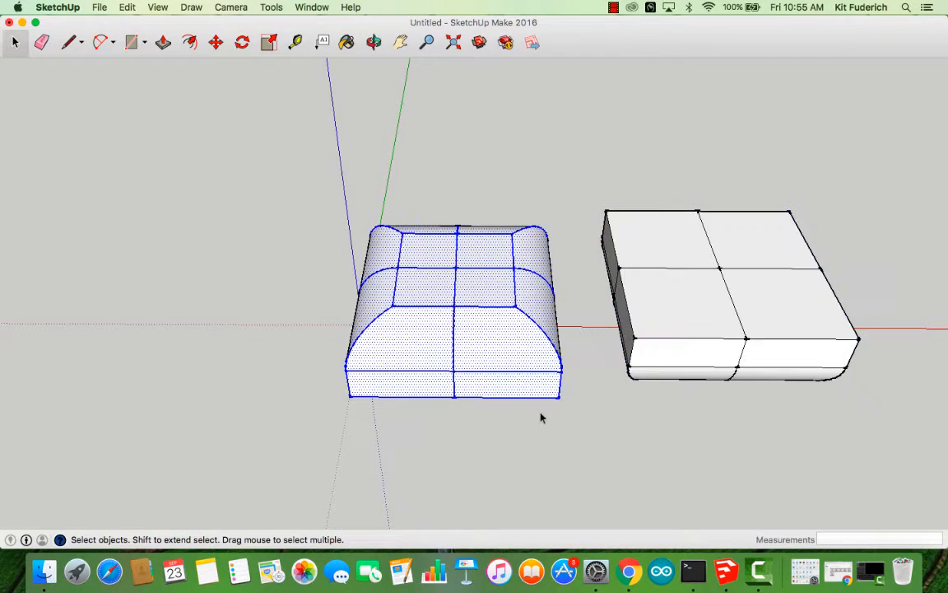
right_click(461, 360)
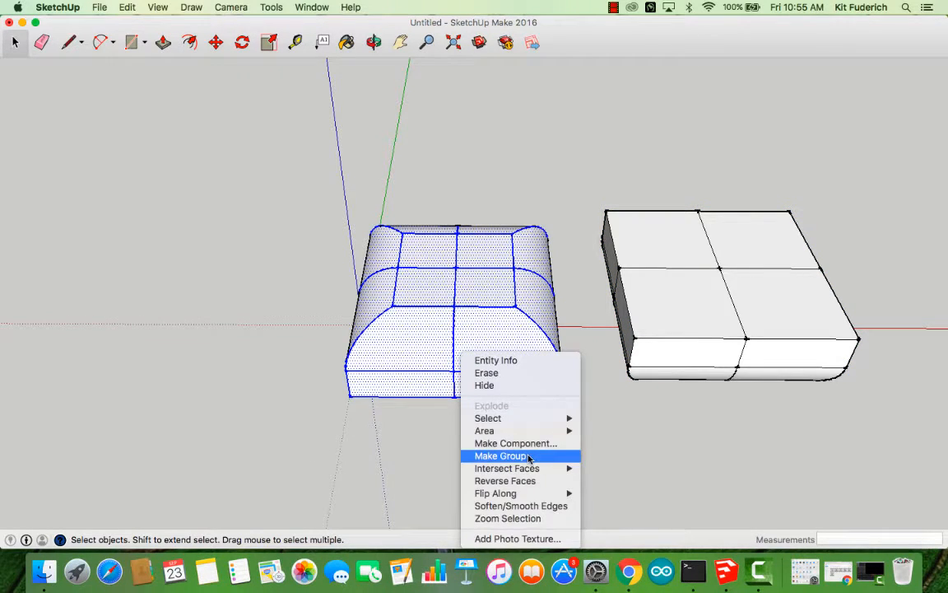
left_click(529, 458)
Move the grouped half by its front lower corner onto the matching upper corner of the flipped half, stacking the two
left_click(374, 42)
left_click_drag(460, 212, 472, 139)
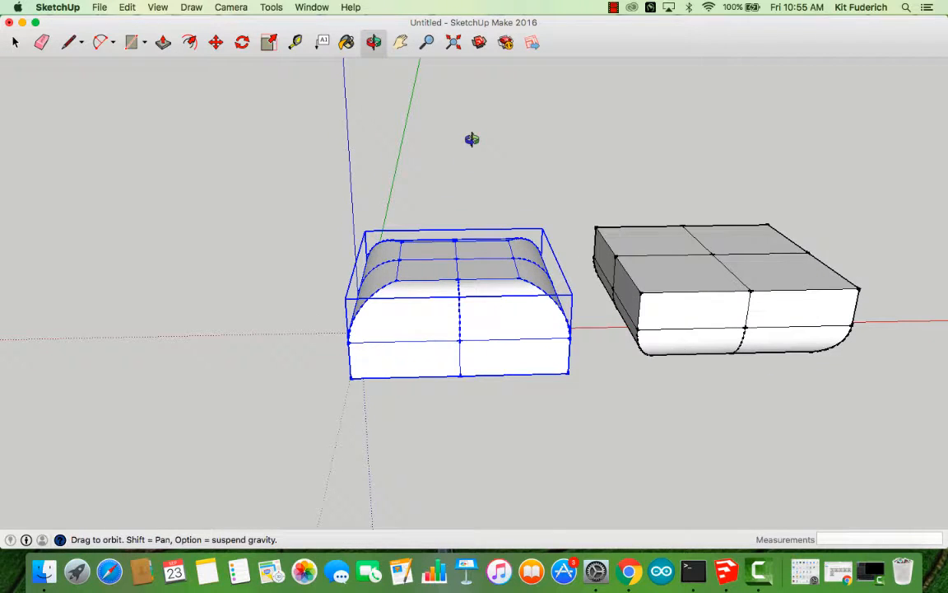
left_click(215, 42)
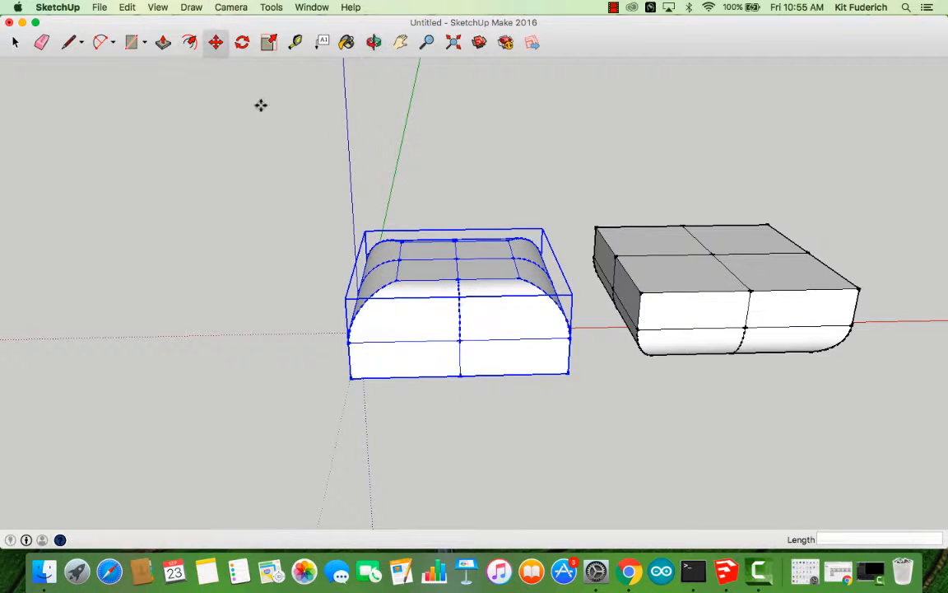
left_click(353, 376)
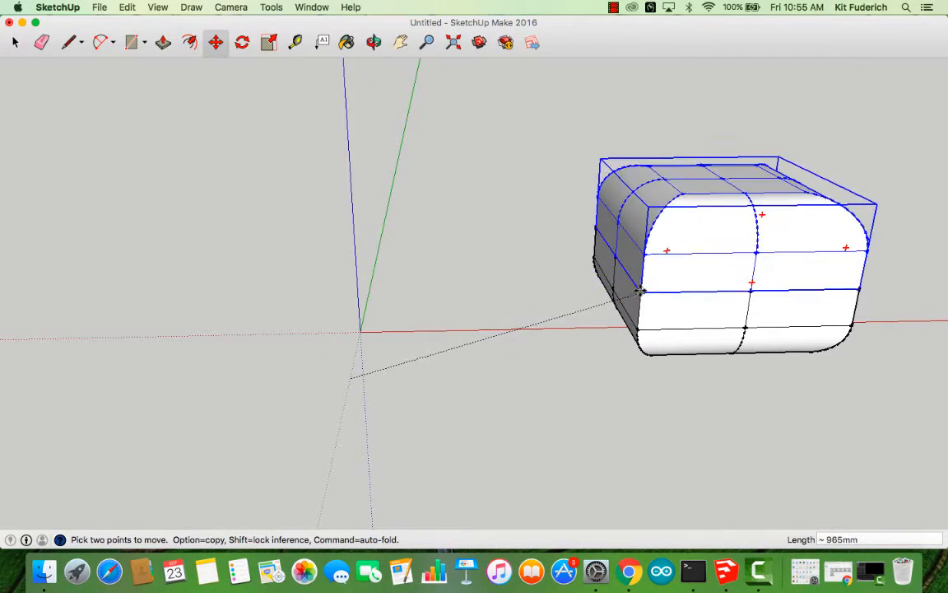
left_click(642, 292)
Select both stacked halves and explode the upper group into loose geometry
left_click(374, 42)
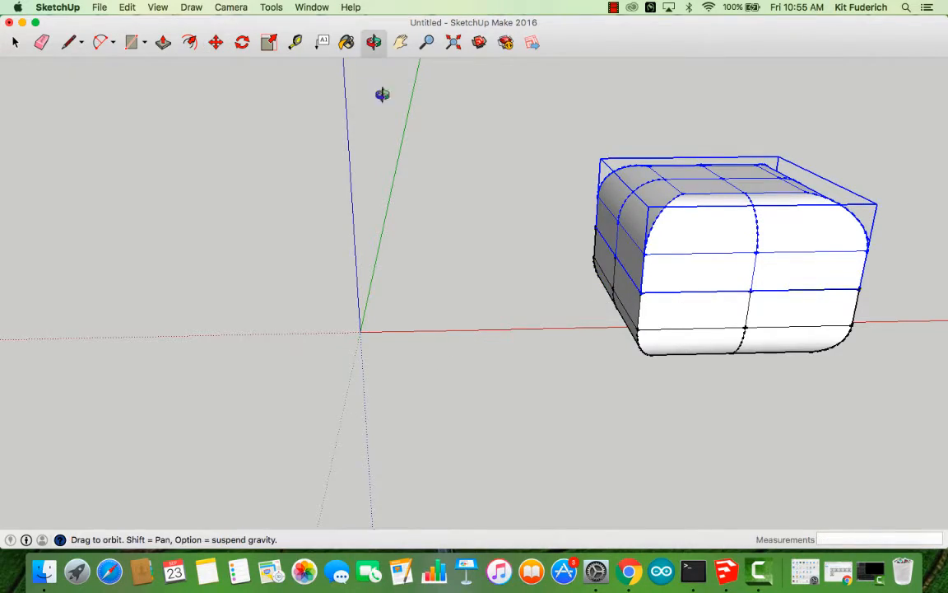
left_click_drag(381, 96, 286, 367)
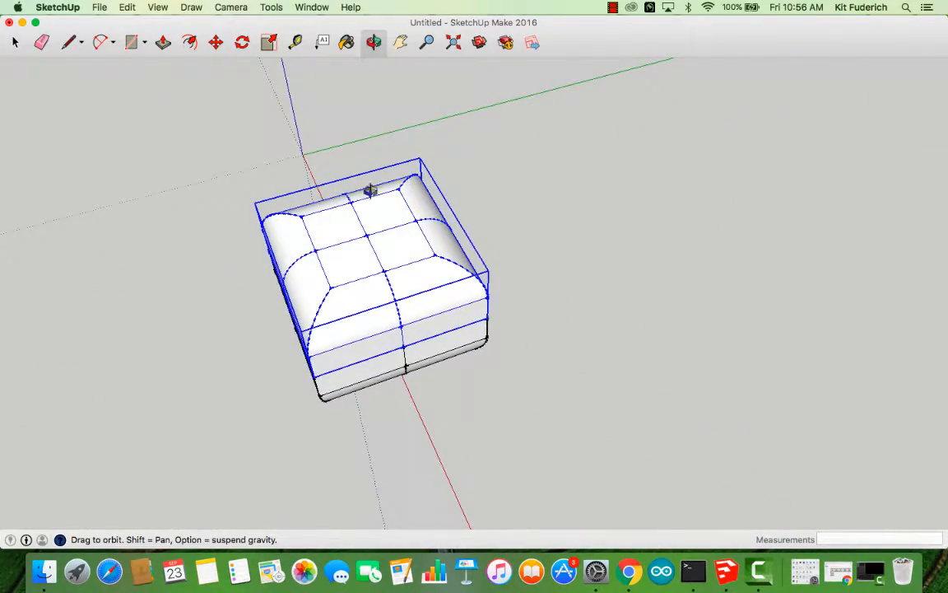
left_click_drag(371, 190, 250, 101)
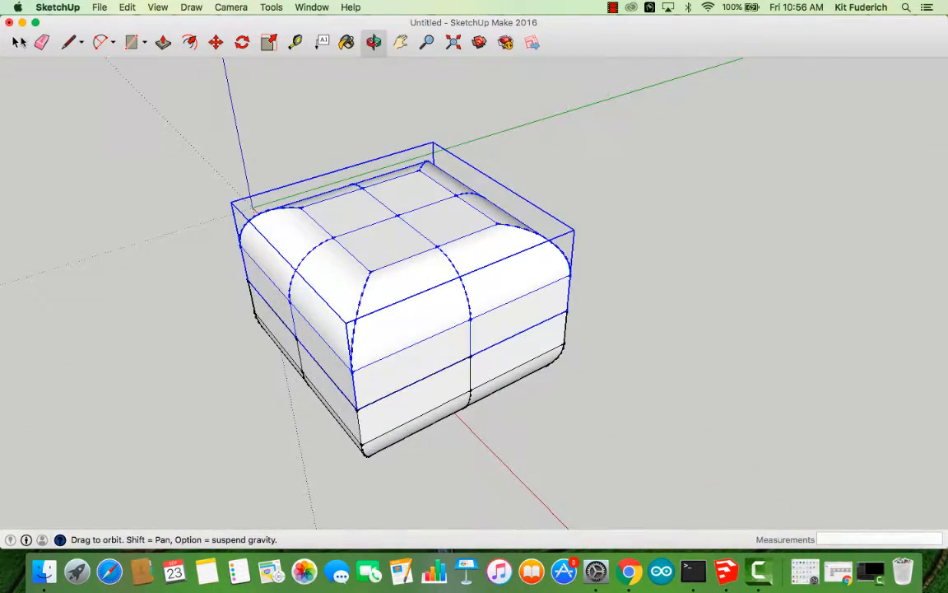
left_click(18, 42)
left_click(135, 149)
left_click_drag(132, 123, 696, 457)
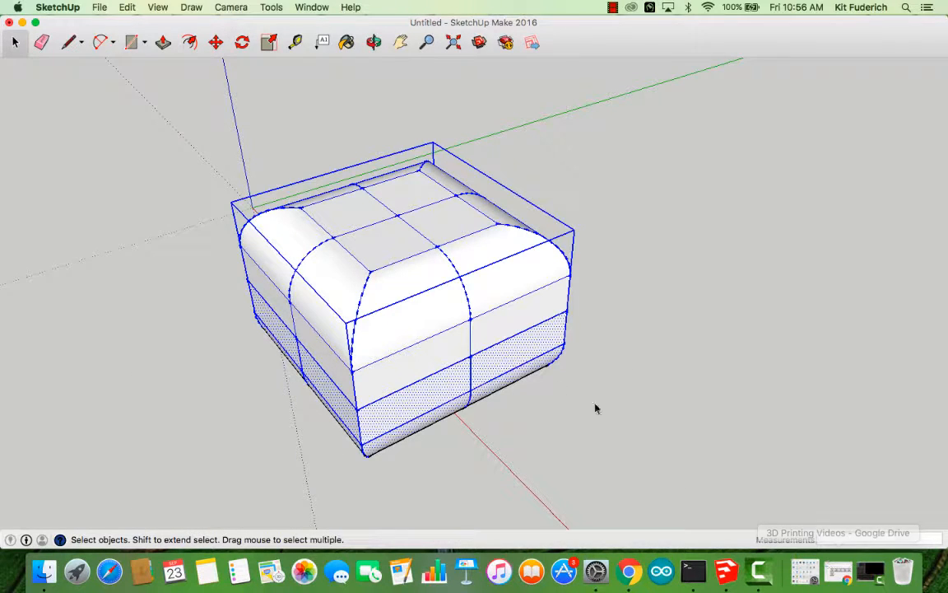
right_click(468, 295)
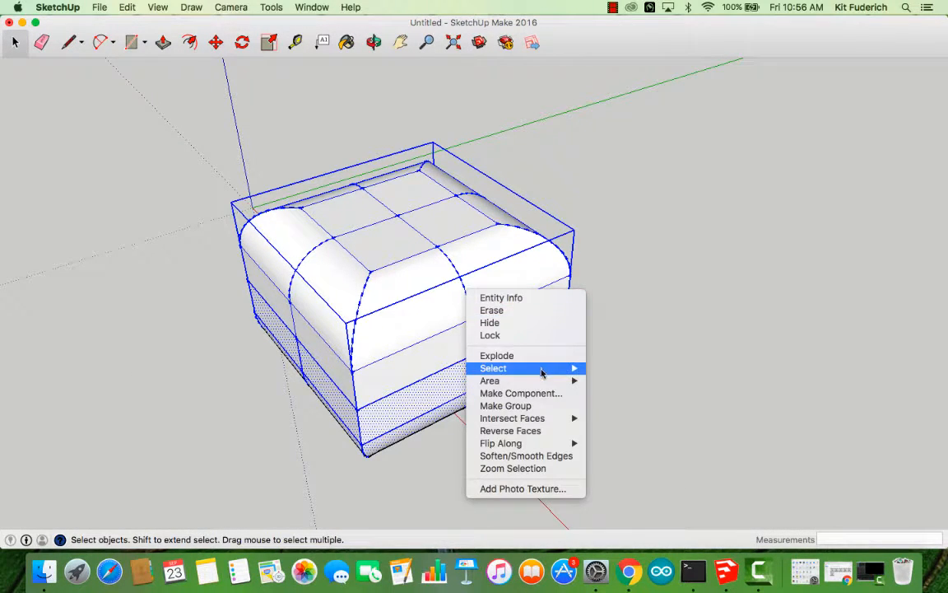
left_click(536, 356)
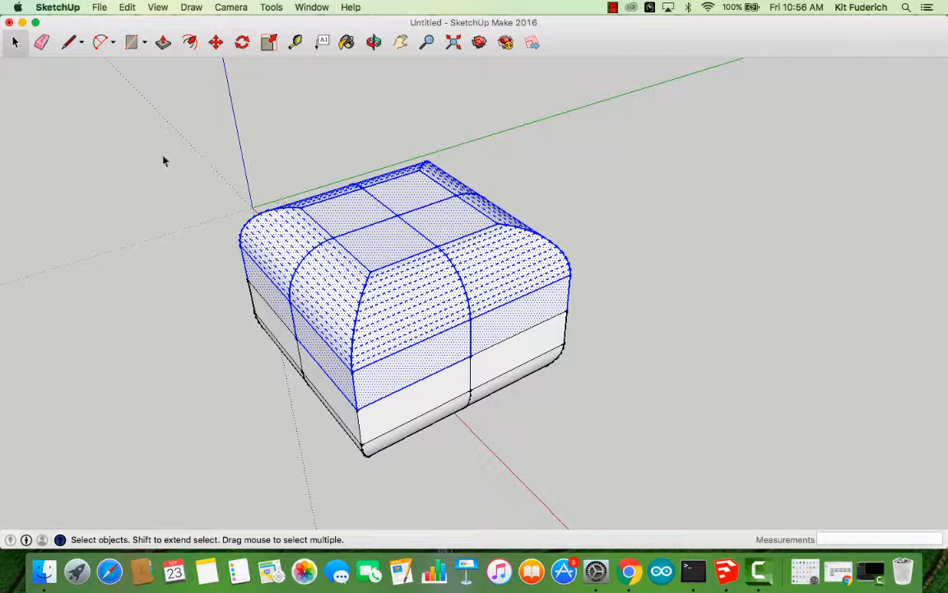
Intersect the faces of the entire stacked block with the model and clear the selection
left_click_drag(163, 161, 772, 524)
right_click(422, 283)
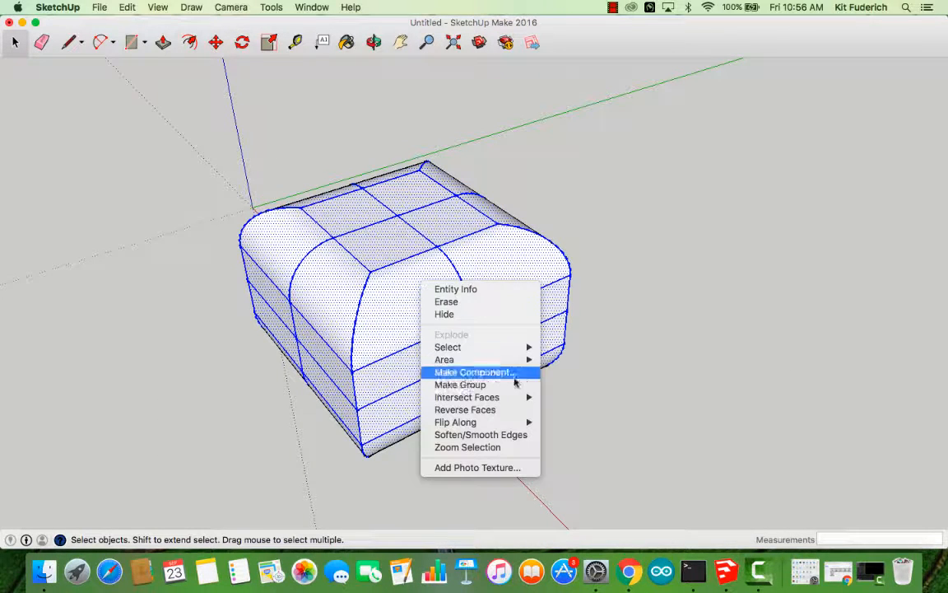
mouse_move(514, 397)
left_click(563, 397)
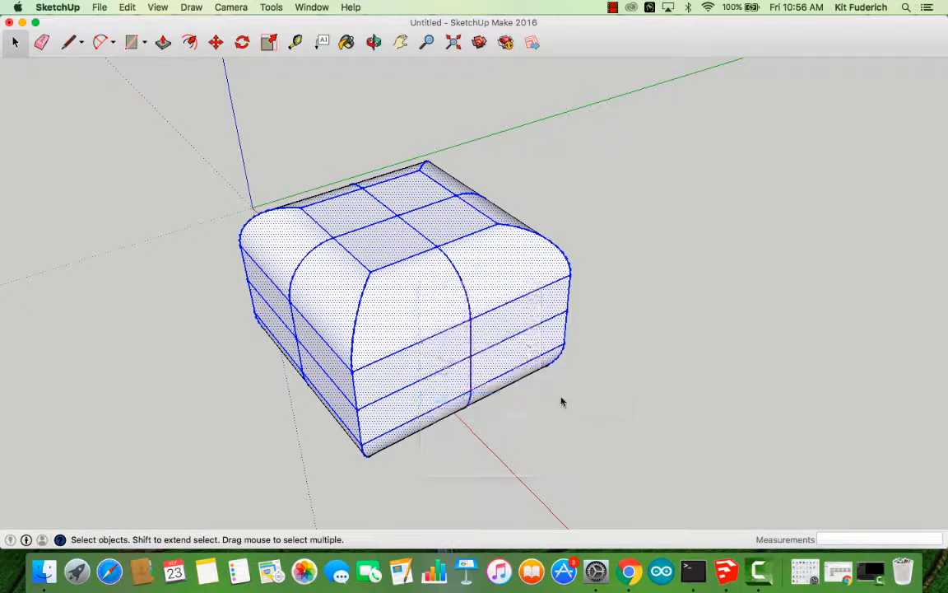
left_click(622, 403)
Run Solid Inspector² on the stacked block, fix the internal faces, and close the report
left_click(272, 8)
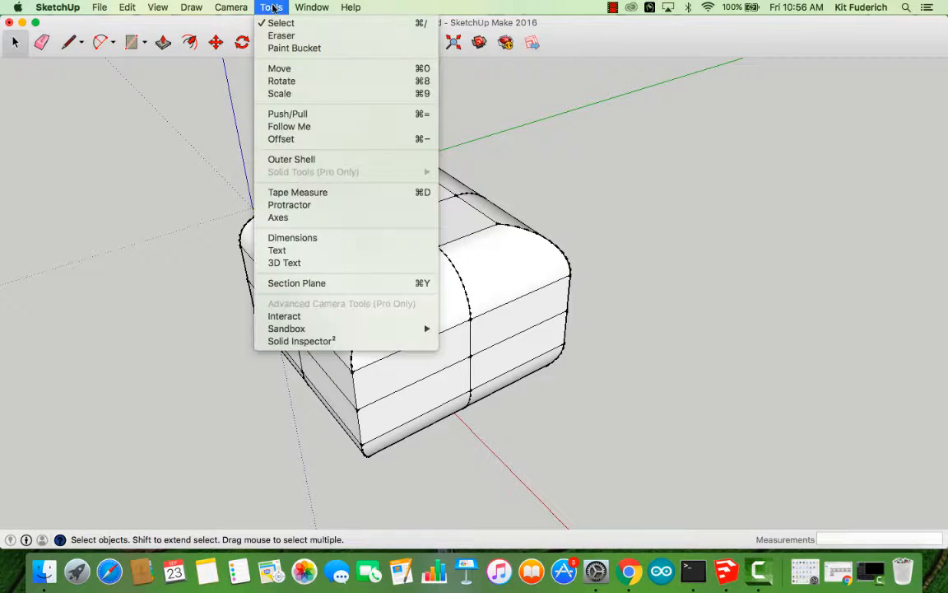
left_click(379, 341)
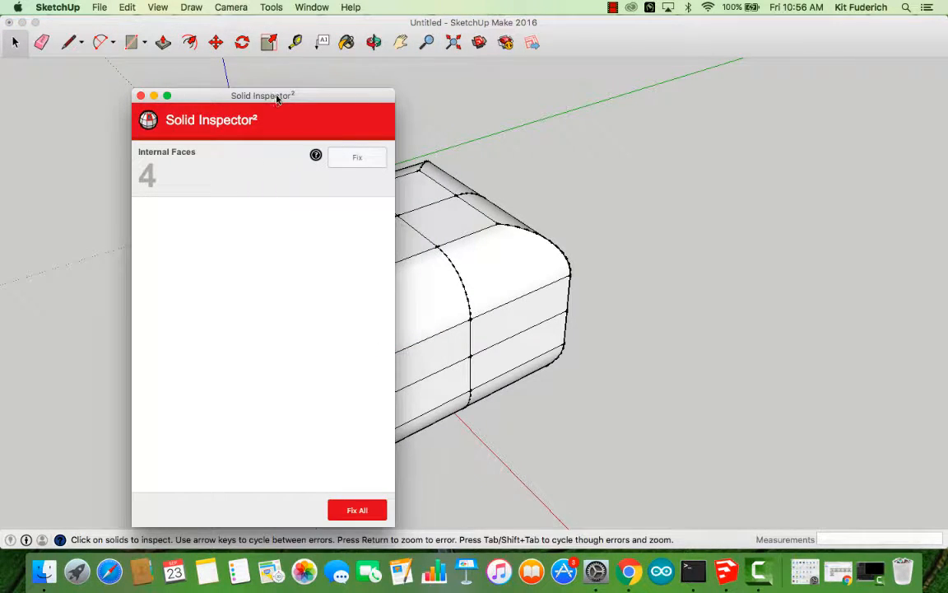
left_click_drag(278, 98, 752, 89)
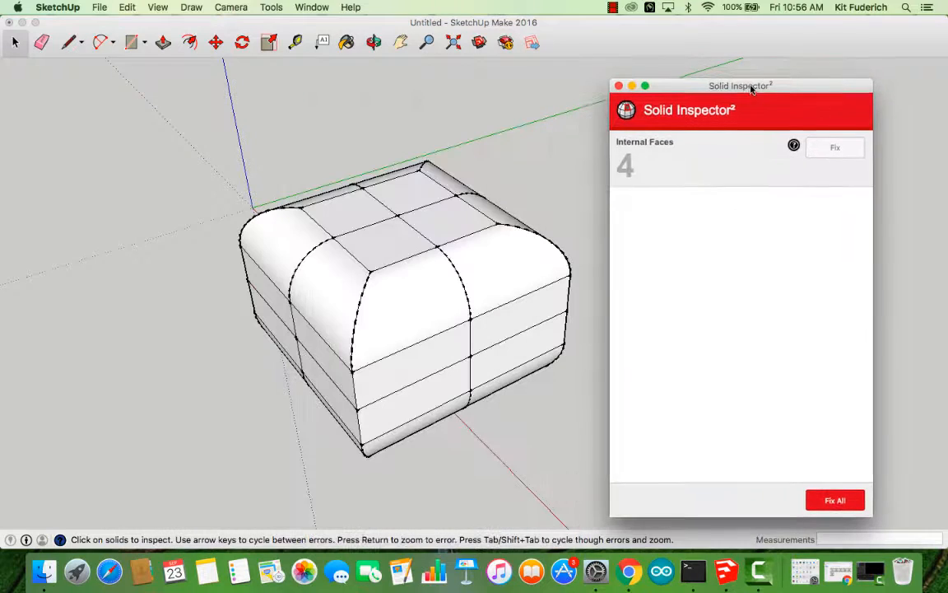
left_click(834, 153)
left_click(618, 86)
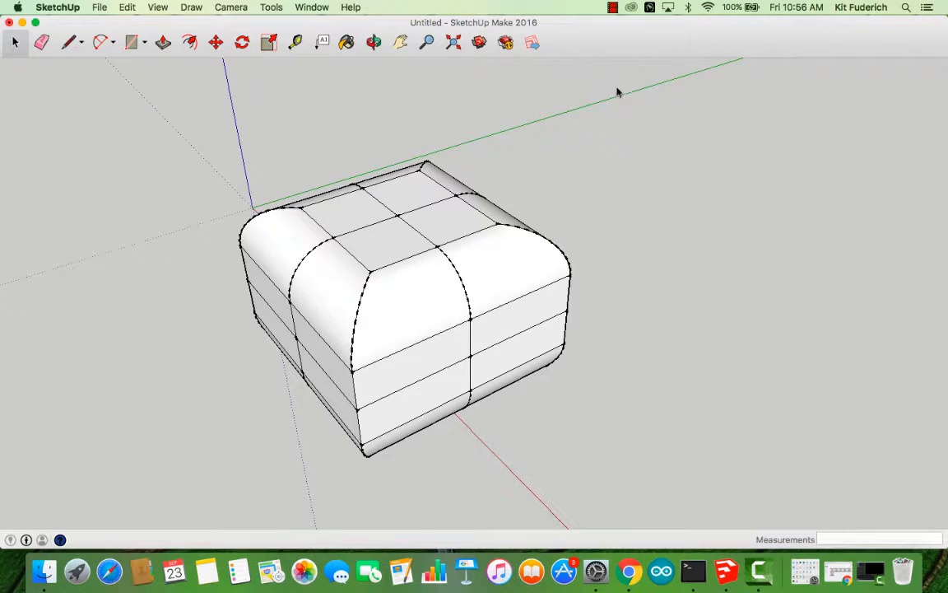
left_click(373, 42)
left_click_drag(534, 200, 550, 59)
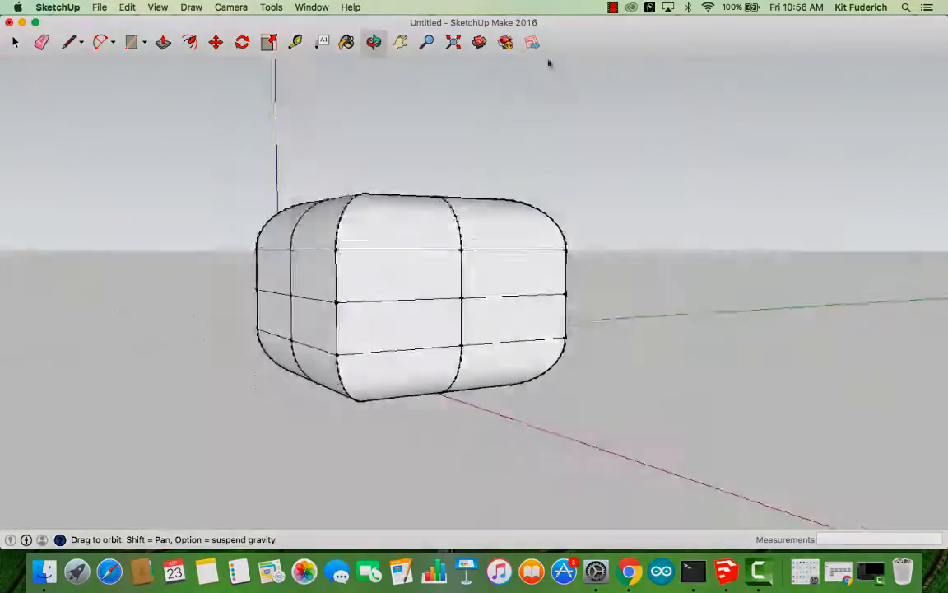